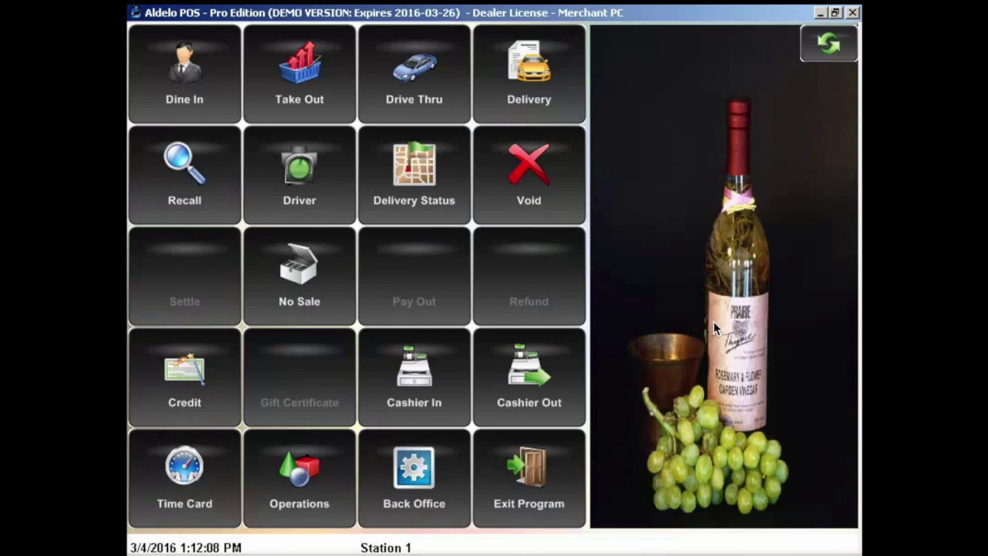
Step: Open the back office's Dine In Table Groups setup and add Main Dine In as table group 1
click(421, 468)
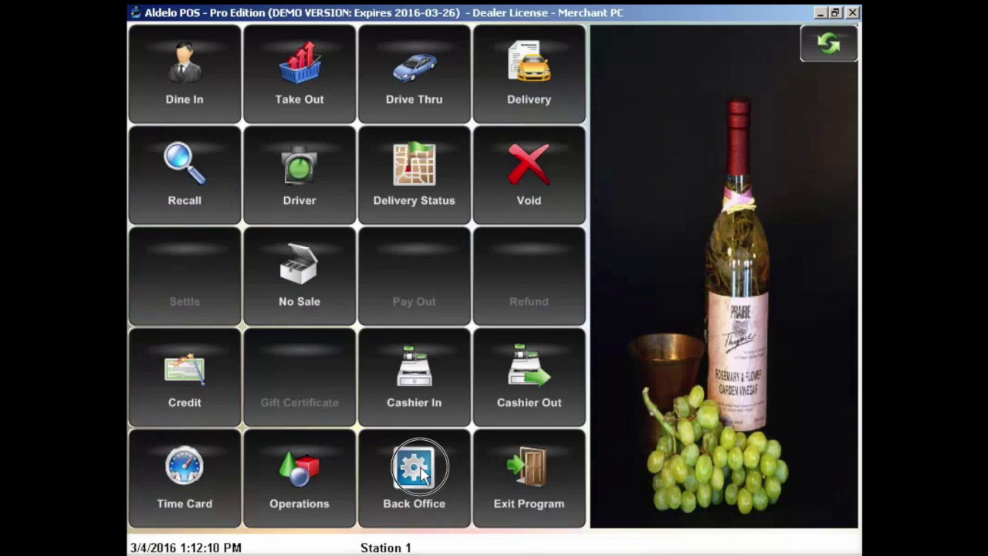
key(Return)
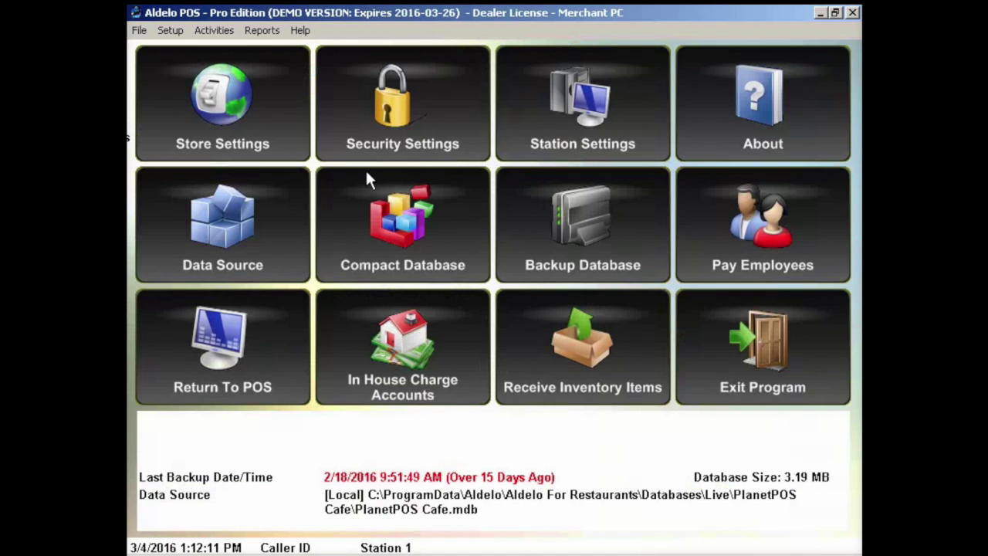
click(171, 31)
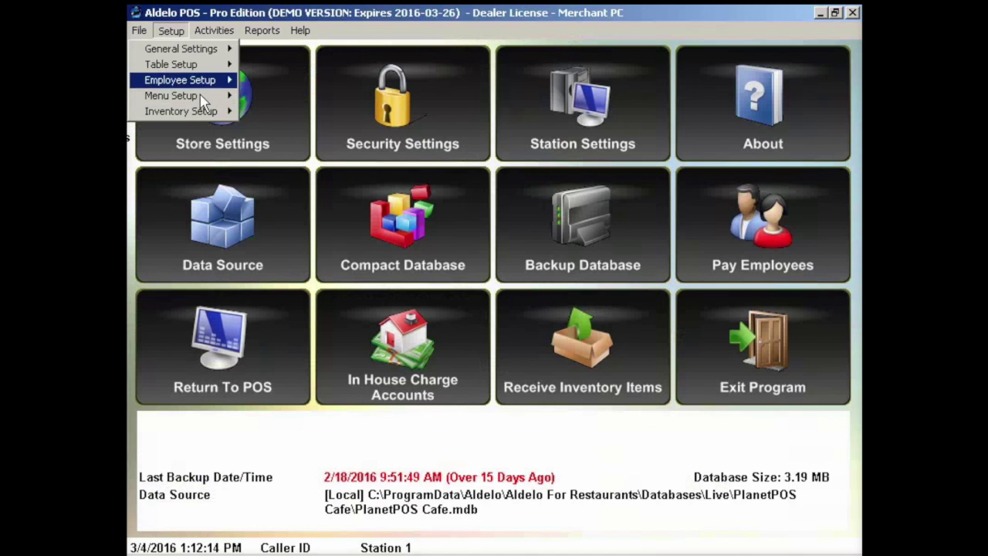
mouse_move(239, 71)
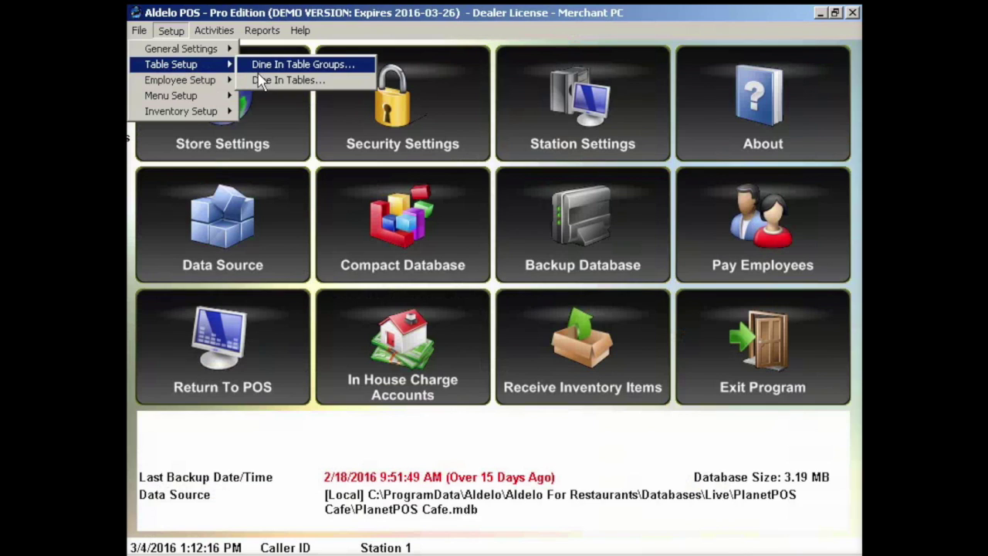
click(278, 64)
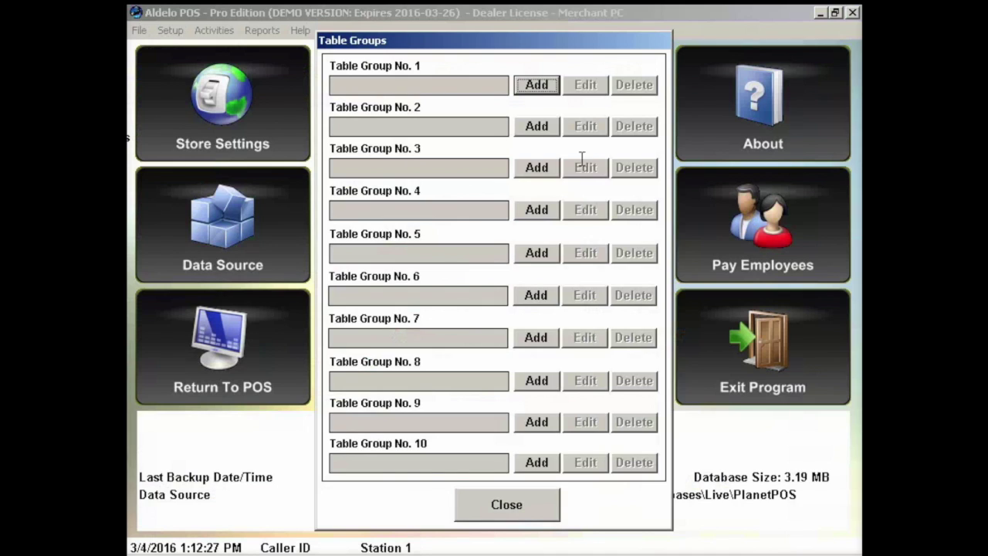
click(538, 85)
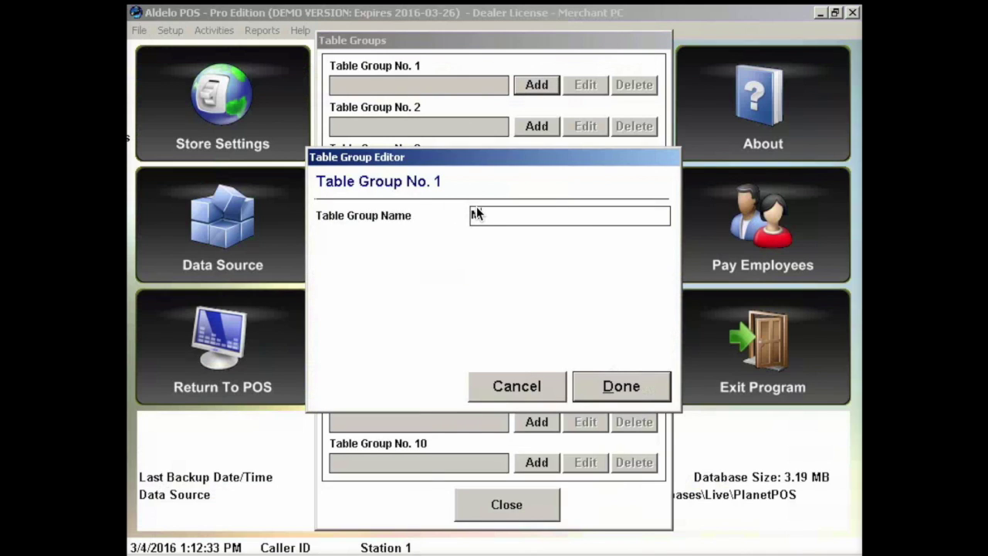
text(Main Dine In)
click(629, 384)
Step: Add Patio as table group 2 and Bar as table group 3
click(547, 130)
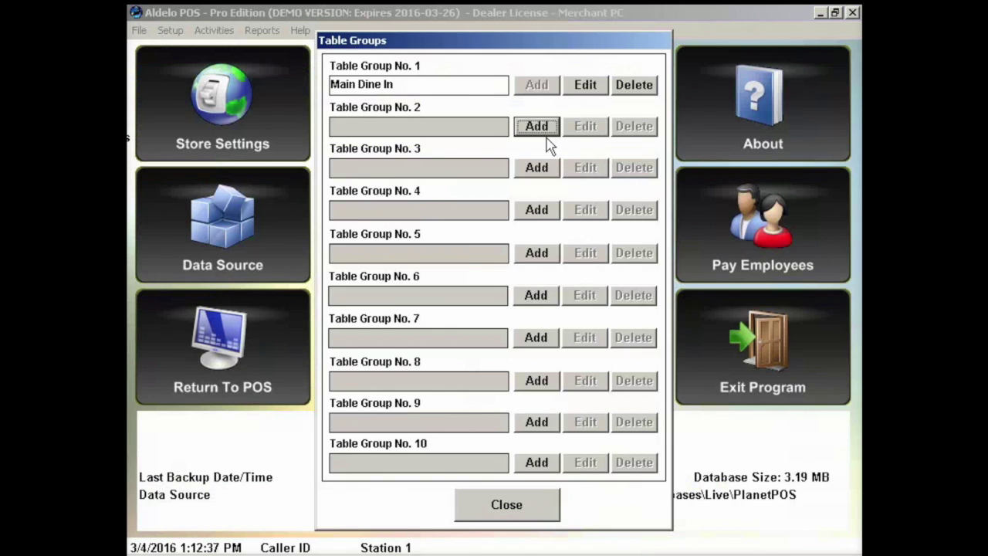
click(526, 216)
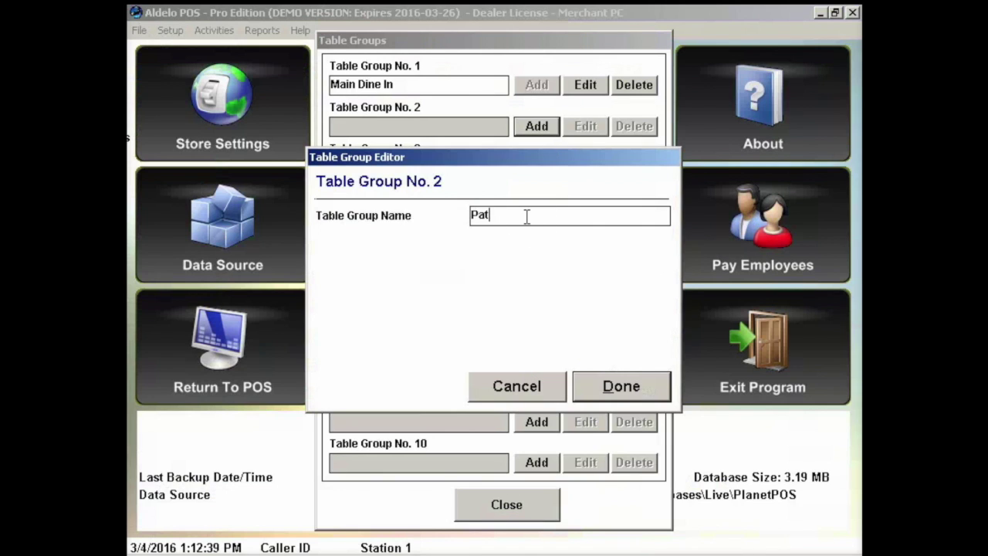
click(621, 386)
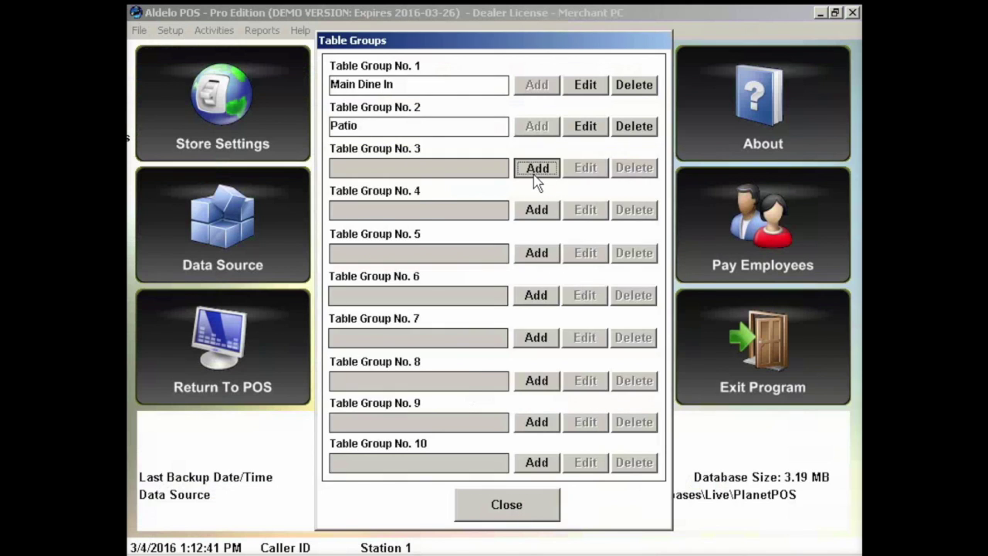
click(536, 171)
text(Bar)
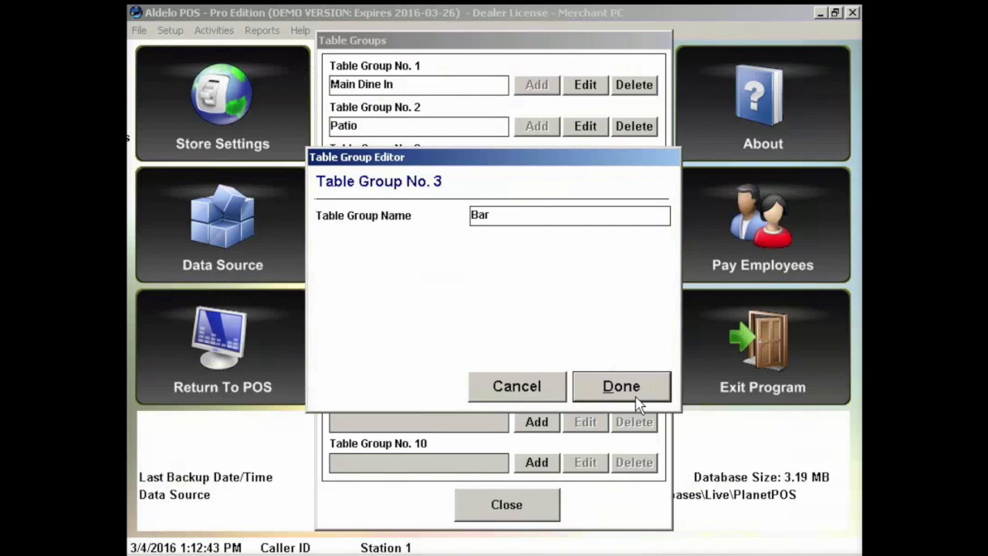
click(635, 396)
Step: Add Private Lounge as table group 4 and close the table groups setup
click(538, 210)
text(Private Lounge)
click(614, 386)
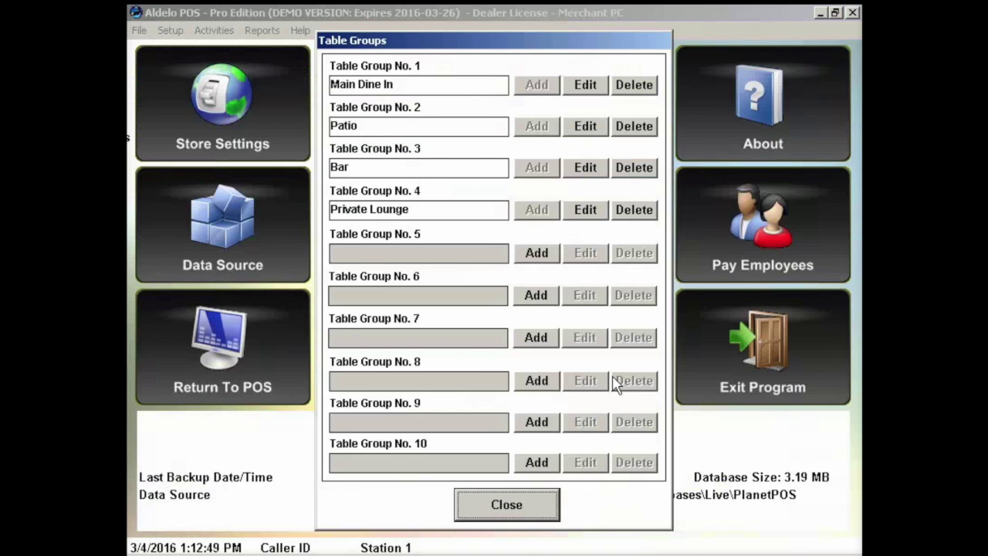
click(509, 506)
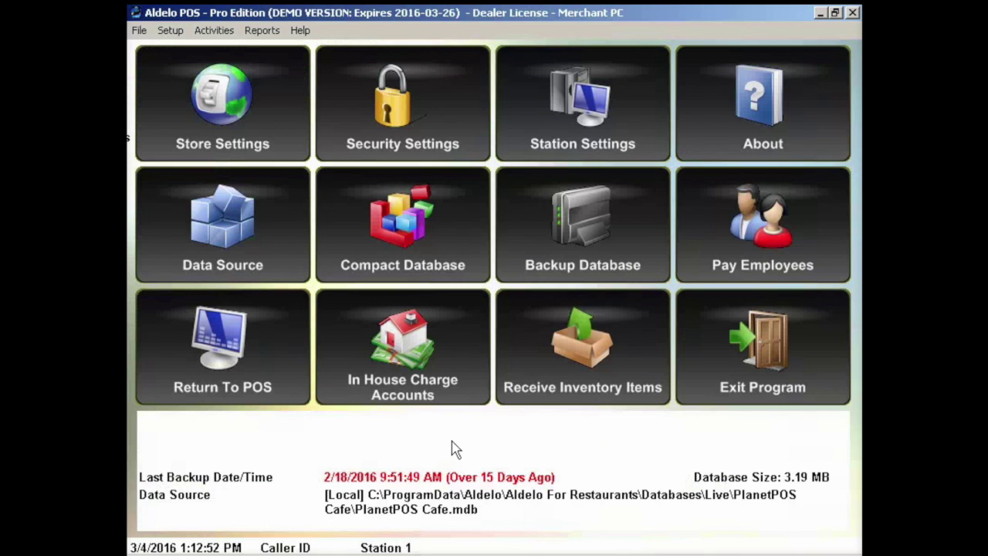
Step: Open the Dine In Tables layout and choose the Patio table group
click(170, 30)
mouse_move(185, 66)
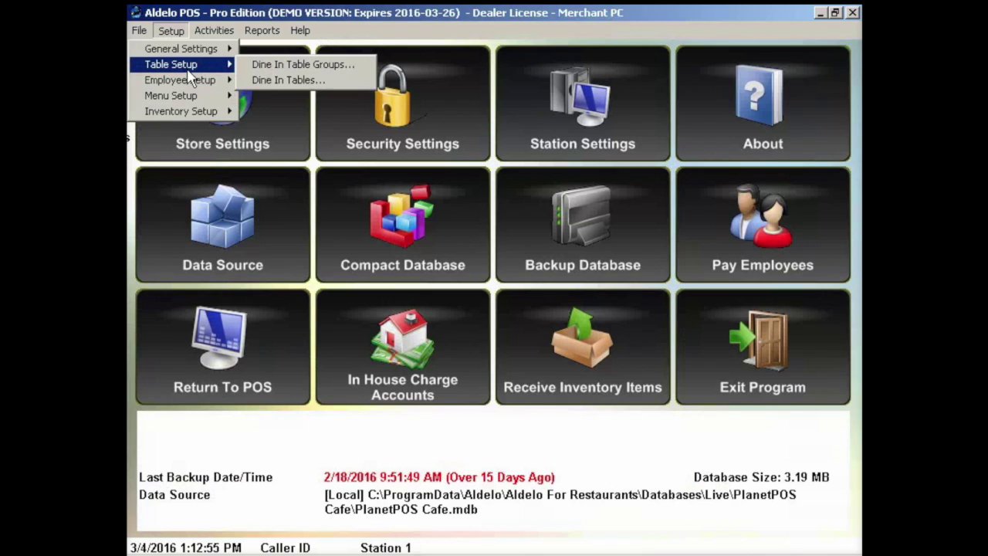
click(275, 84)
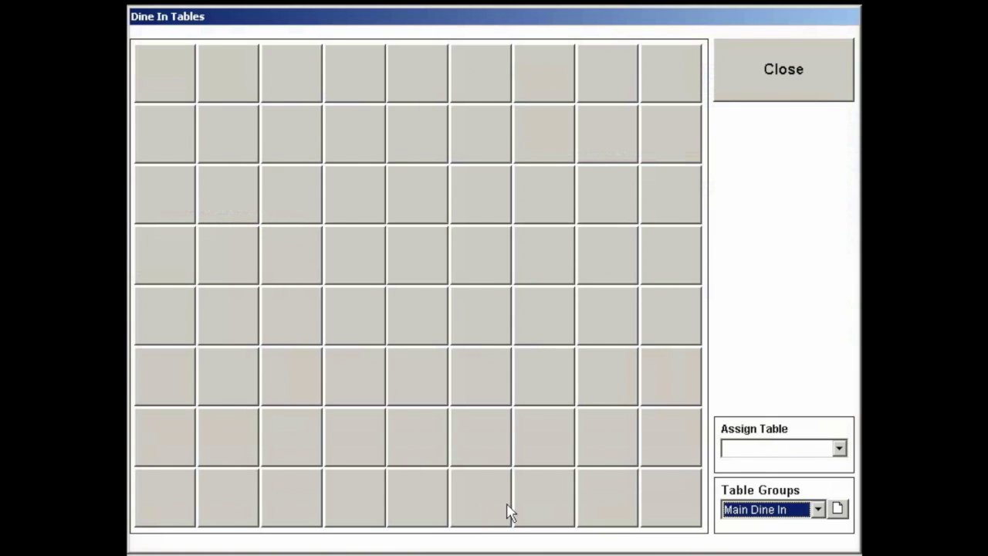
click(817, 508)
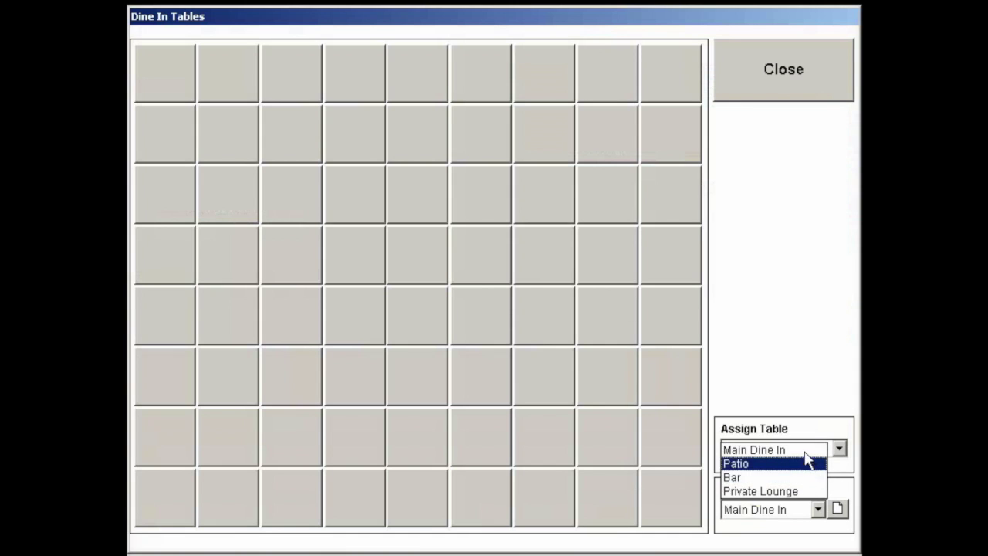
click(805, 464)
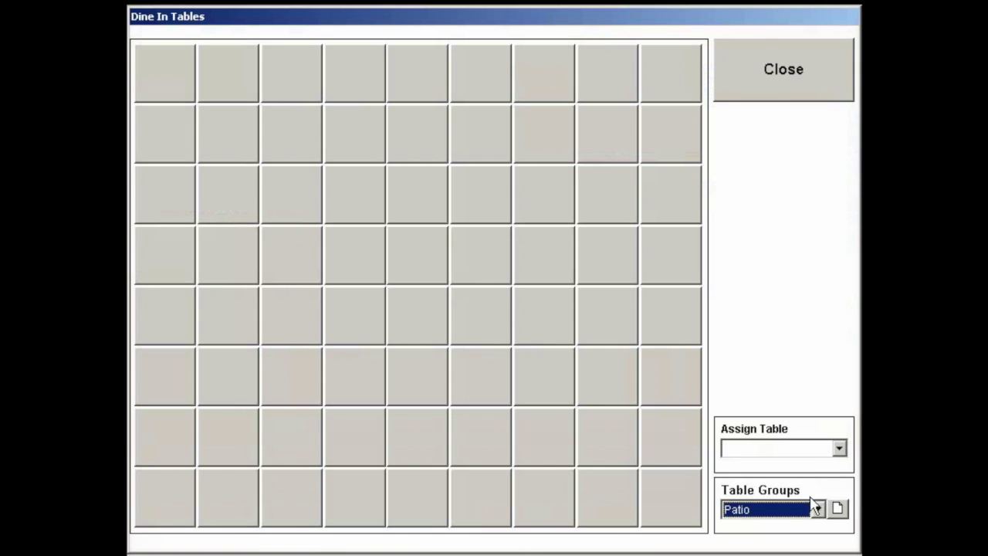
click(817, 508)
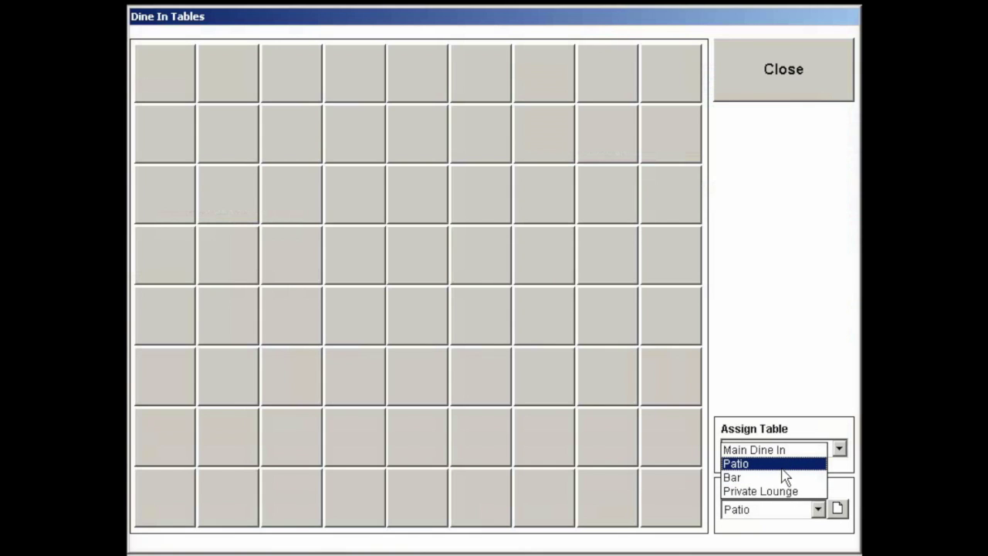
click(780, 466)
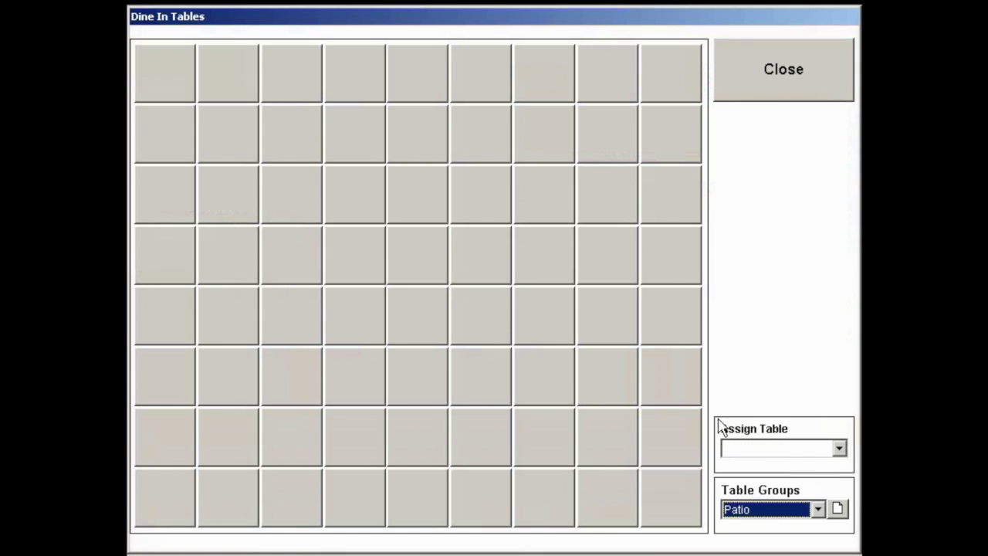
Step: Add table P1 in the second row, fourth column, with 4 seats, picture A6 and the Near Windows option
click(338, 142)
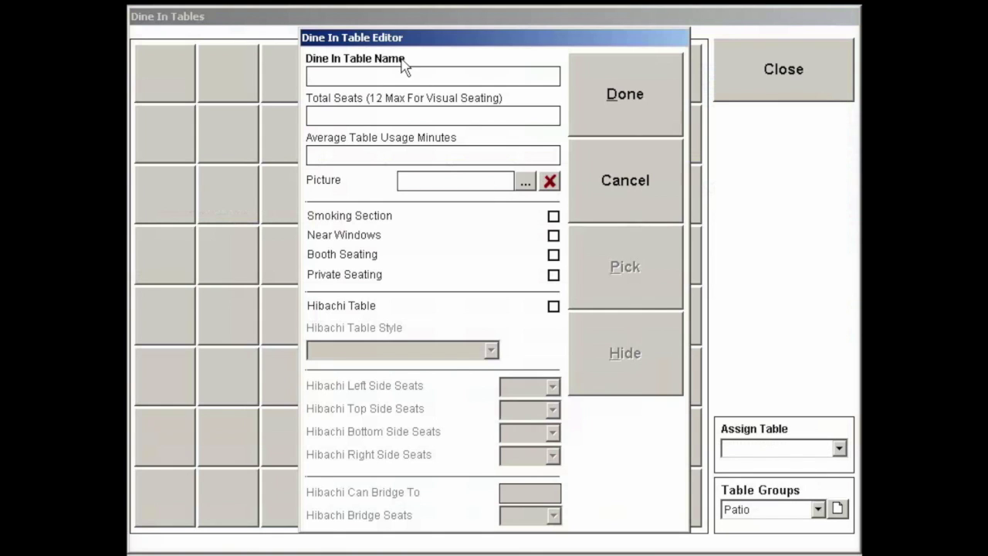
click(398, 78)
text(P1)
click(402, 112)
text(4)
click(525, 181)
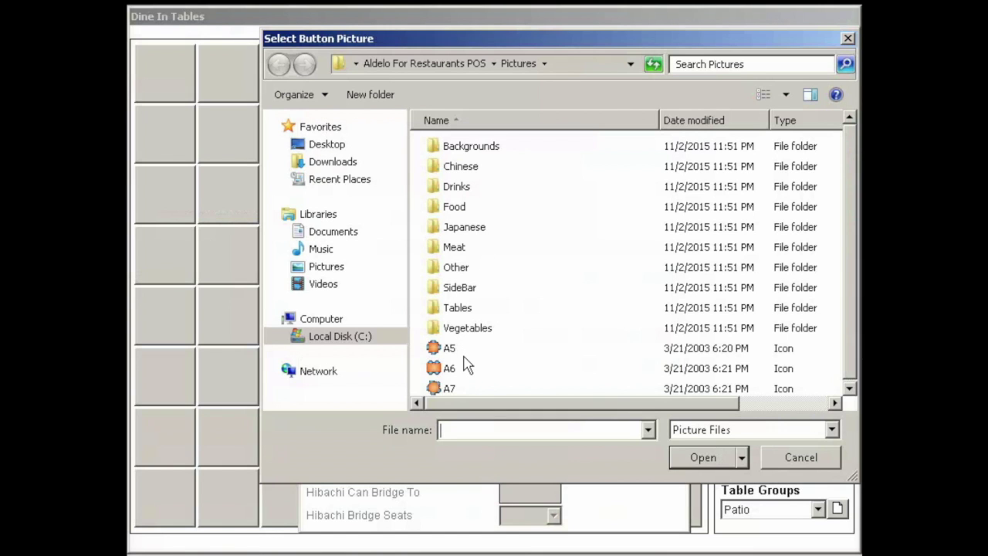
click(447, 369)
click(689, 463)
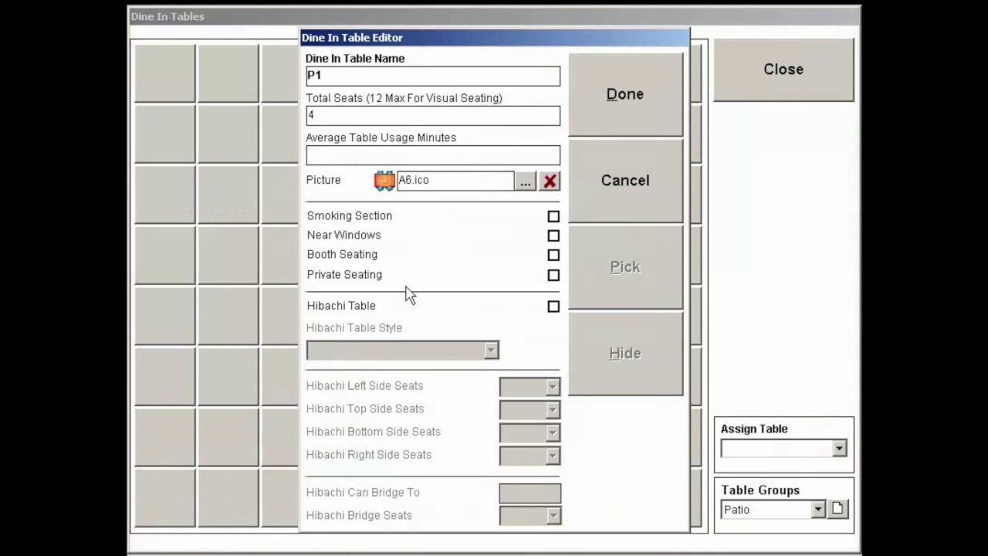
click(375, 237)
click(625, 115)
Step: Add table P2 in the cell beside P1 with 4 seats, picture A6 and the Near Windows option
click(409, 131)
click(526, 180)
click(467, 372)
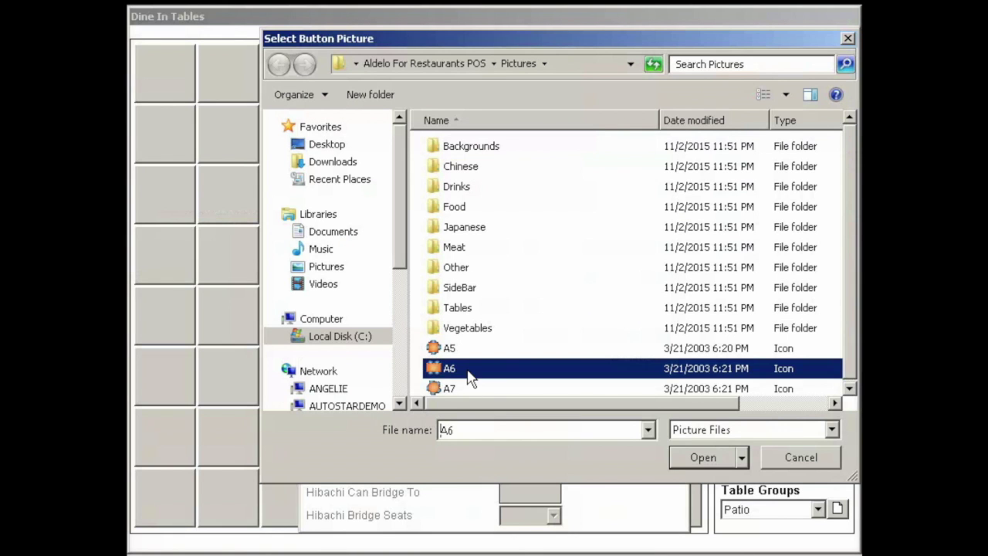
click(707, 461)
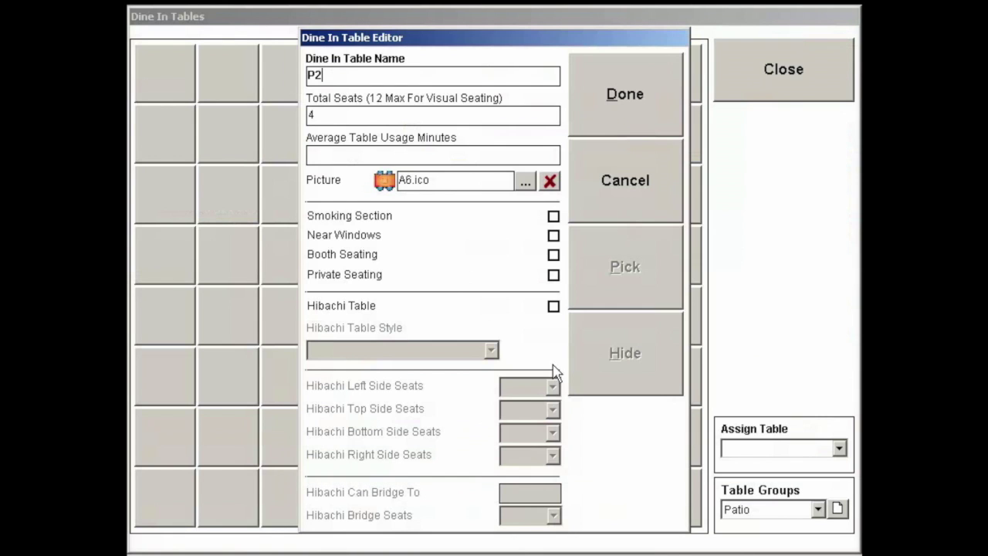
click(390, 235)
click(623, 128)
Step: Add table P3 in the cell beside P2 with 4 seats and picture A6
text(P3)
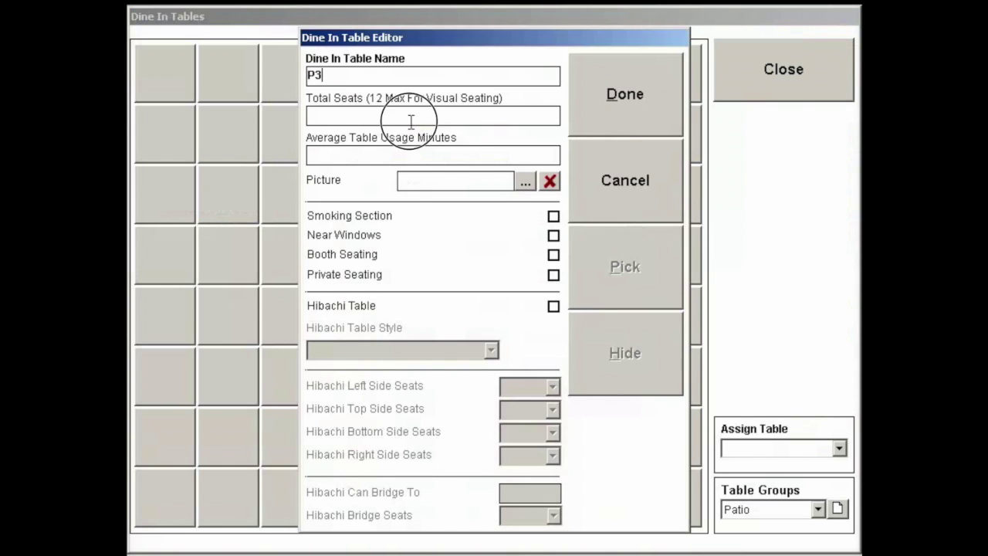
click(347, 116)
text(4)
click(525, 180)
click(468, 367)
click(703, 460)
click(624, 94)
Step: Add table P4 in the cell beside P3 with 4 seats and picture A6
click(532, 152)
text(P4)
click(486, 113)
text(4)
click(526, 180)
double_click(491, 368)
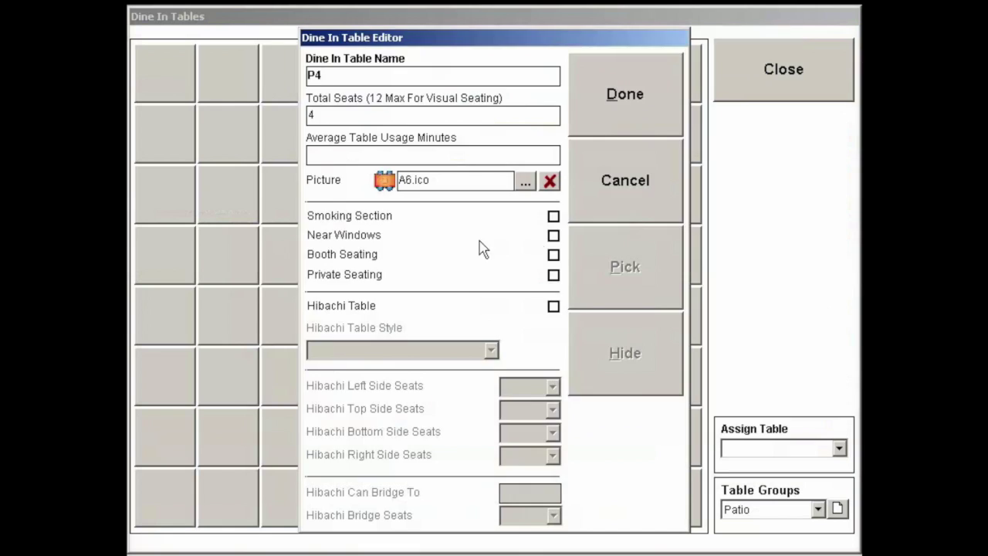
click(604, 96)
Step: Add table P5 in the fourth row, two cells below P1, with 4 seats and picture A6
click(361, 263)
text(P5)
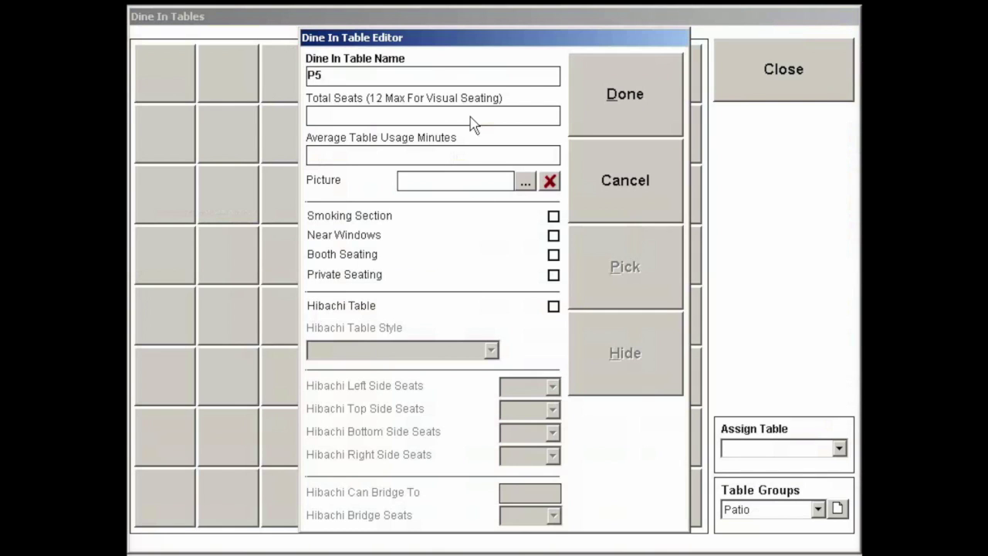
click(470, 115)
text(4)
click(525, 180)
double_click(471, 367)
click(614, 105)
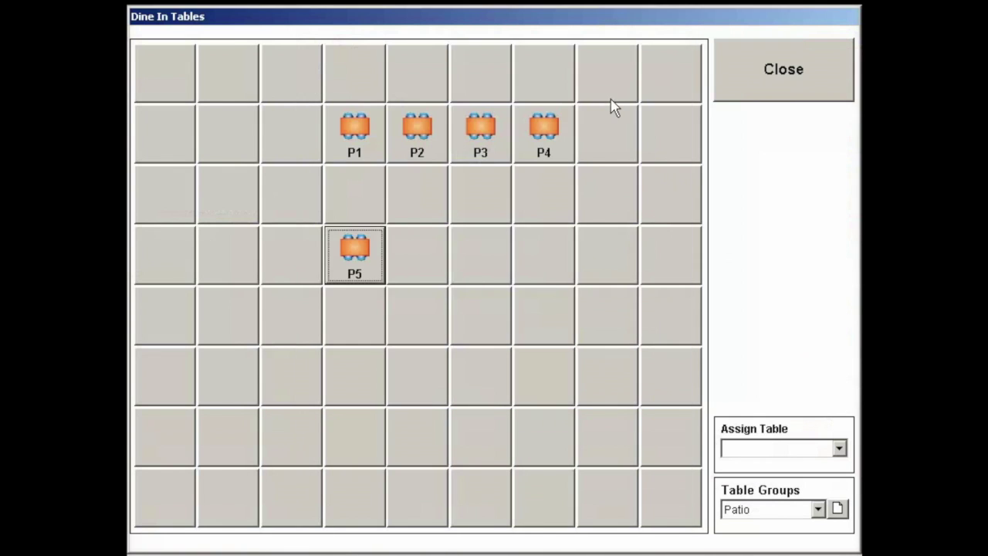
Step: Add table P6 in the cell beside P5 with 4 seats and picture A6
click(403, 271)
text(P6)
click(498, 116)
text(4)
click(525, 180)
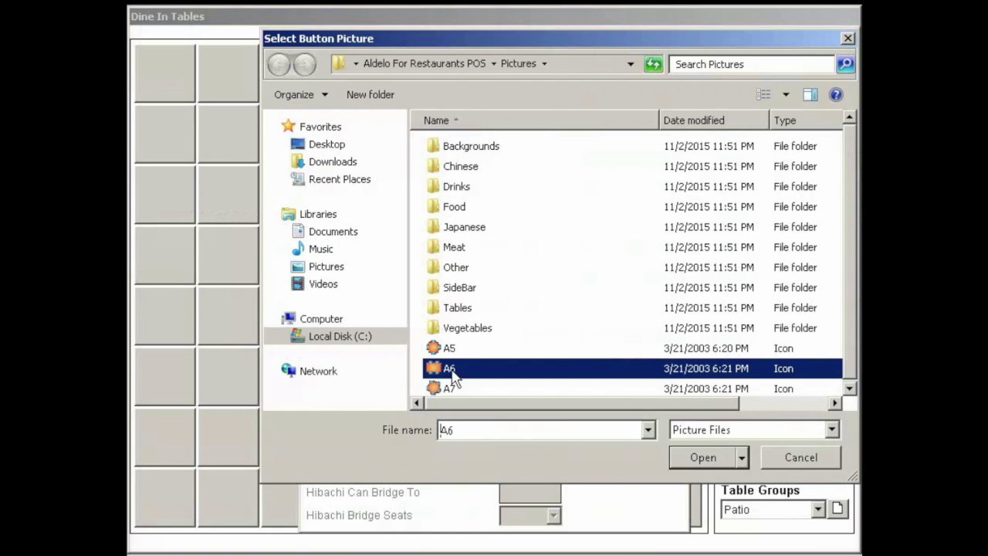
double_click(470, 368)
key(Return)
Step: Fill in another table beside P6, also named P6, with 5 seats, picture A6 and the Near Windows option, and try to save it
click(468, 260)
text(P6)
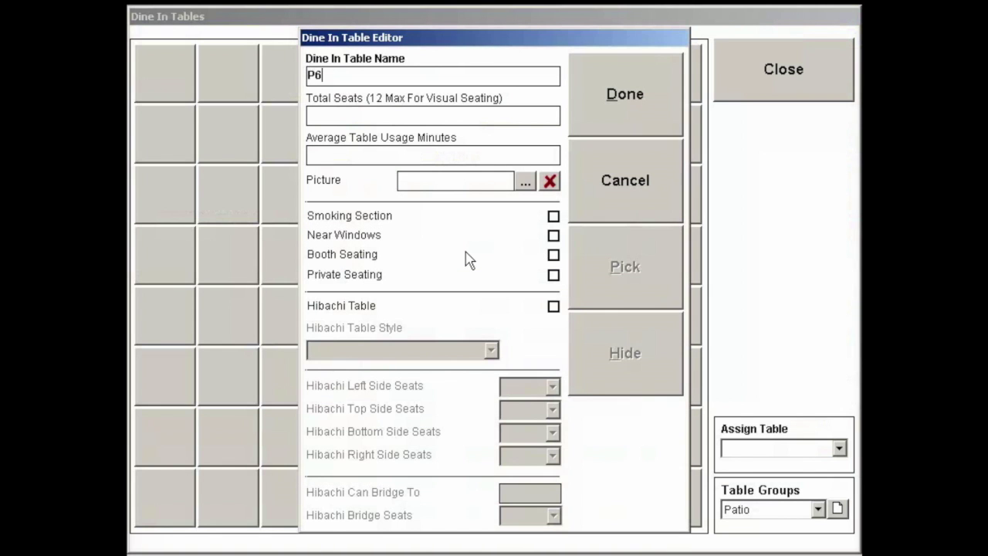
click(494, 115)
text(5)
click(525, 181)
double_click(470, 368)
click(553, 235)
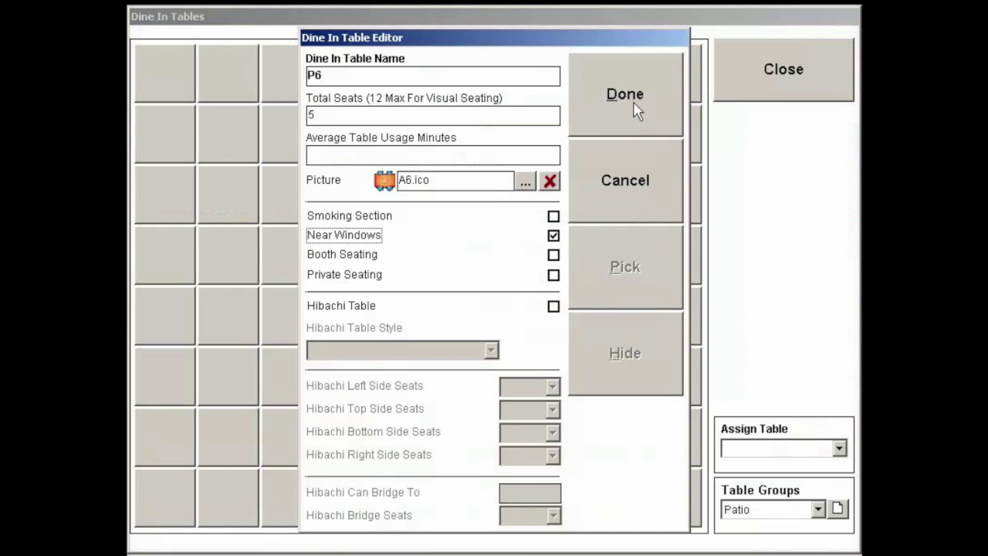
click(633, 106)
key(Return)
Step: Change the name of the table being edited to P7 and save it
click(393, 79)
key(BackSpace)
text(7)
key(Return)
Step: Switch to the Main Dine In group and add table A1 in the third row, third column, with 8 seats, picture A7 and Booth Seating
click(817, 508)
click(768, 449)
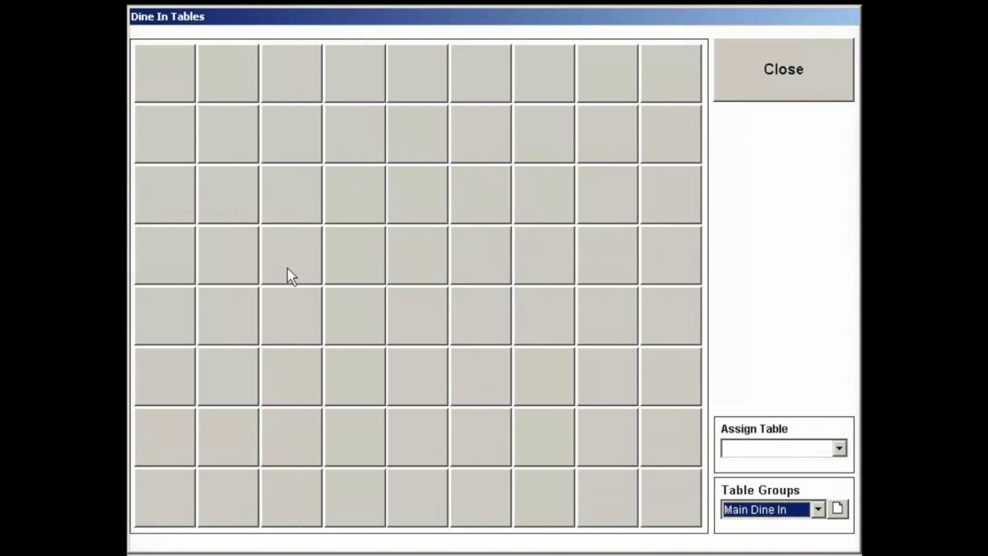
click(339, 247)
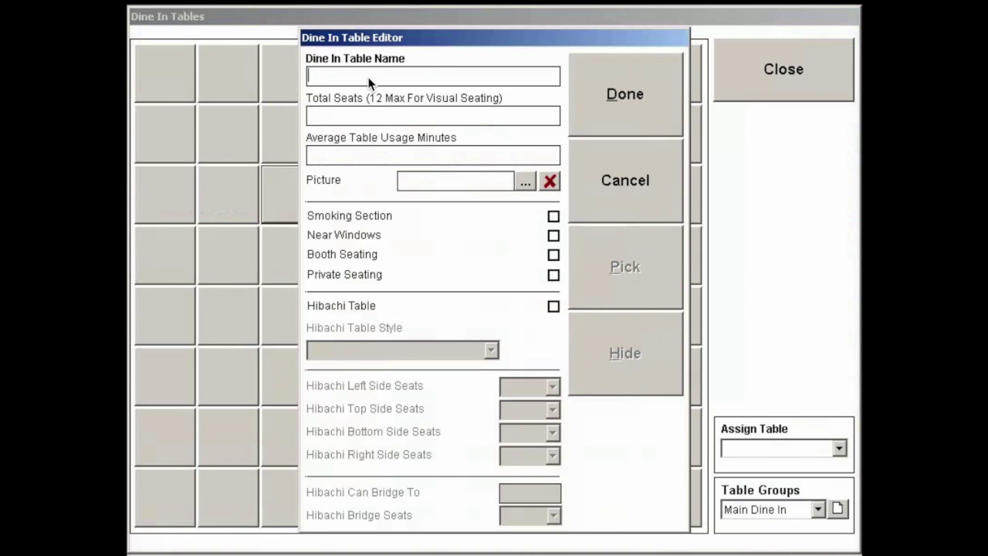
text(A1)
click(494, 115)
text(8)
click(526, 180)
double_click(471, 388)
click(553, 255)
click(602, 133)
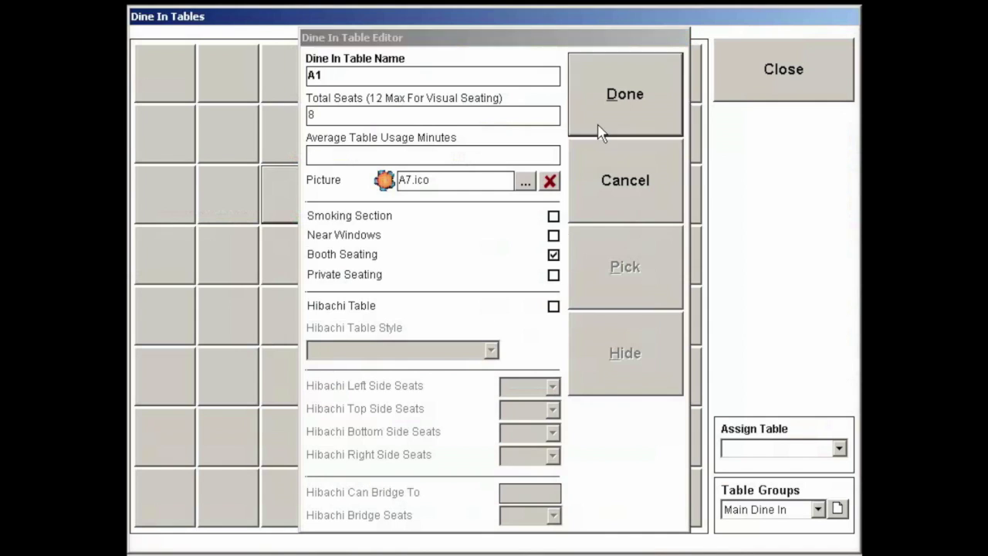
Step: Add table A2 in the cell beside A1 with 8 seats, picture A7 and Booth Seating
click(355, 187)
text(A2)
click(525, 181)
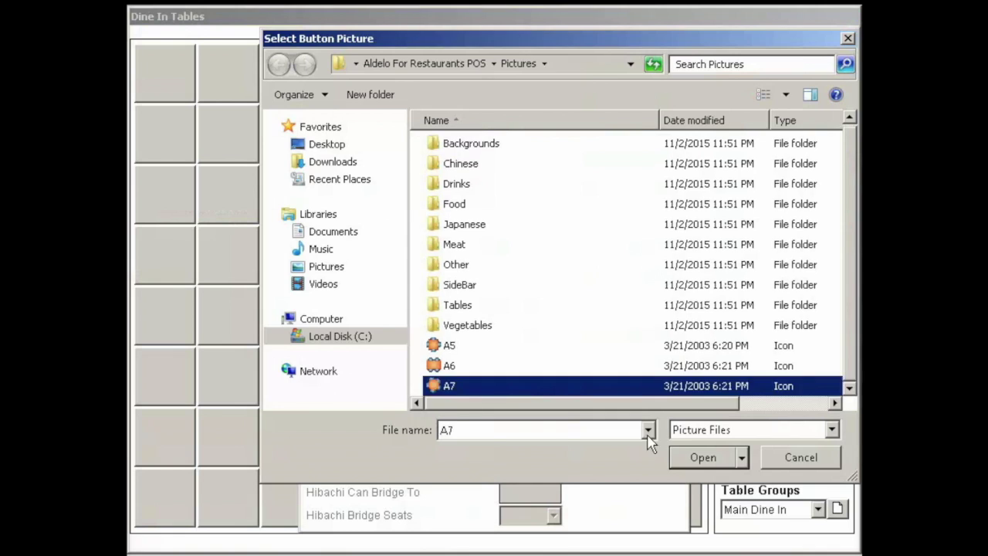
click(703, 457)
click(494, 115)
text(8)
click(553, 255)
click(641, 95)
Step: Add table A3 in the third row, fifth column of the Main Dine In group, using picture A7
click(423, 193)
click(525, 180)
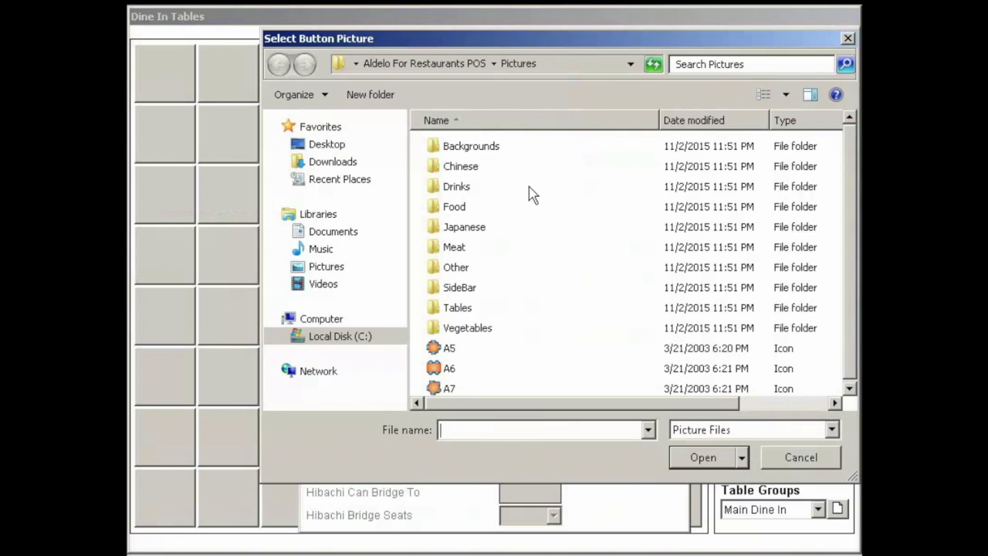
double_click(456, 387)
click(625, 94)
Step: Add table A5 in the cell beside A3 with 8 seats, picture A7 and Booth Seating
click(499, 209)
text(A)
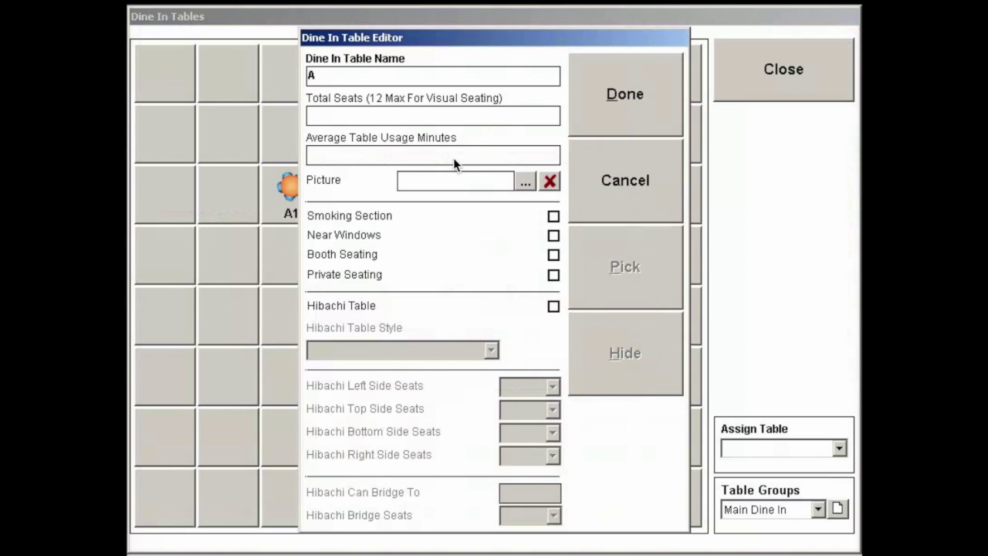
text(5)
click(526, 180)
double_click(455, 388)
click(432, 116)
text(8)
click(370, 255)
click(590, 112)
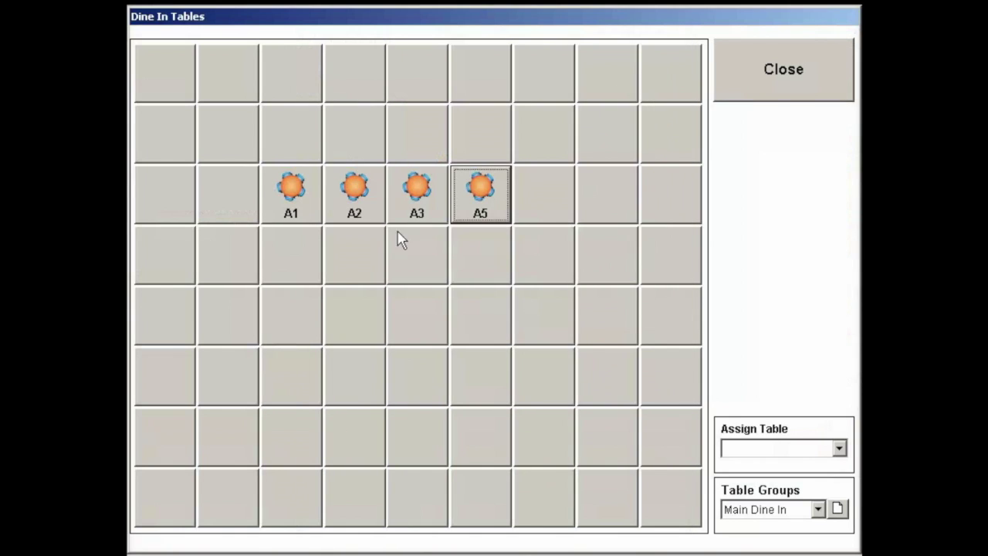
Step: Add tables A6 and A7 in adjacent cells of the fifth row, entering 8 seats and choosing picture A7
click(401, 240)
text(A7)
click(495, 115)
text(8)
click(526, 181)
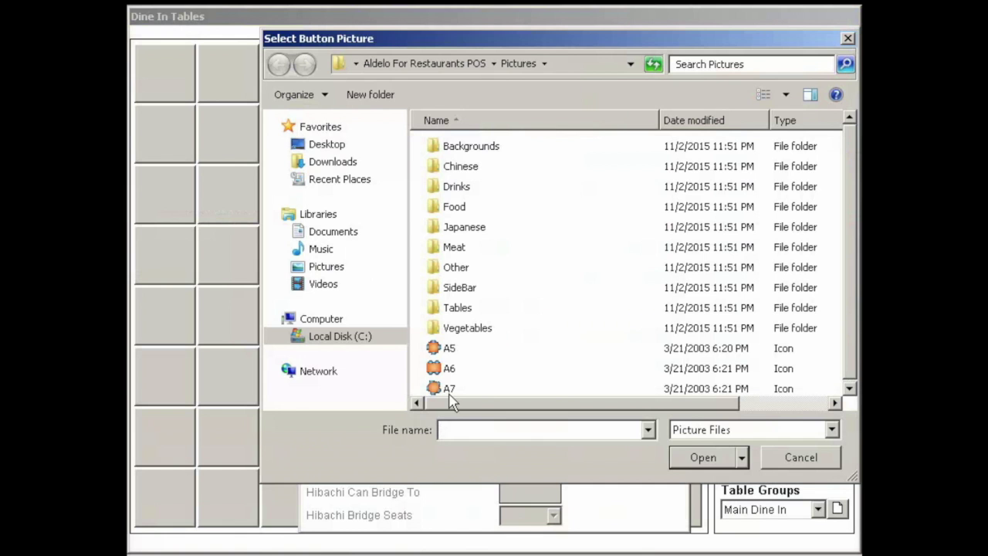
double_click(451, 388)
click(624, 93)
text(A8)
click(526, 181)
click(451, 386)
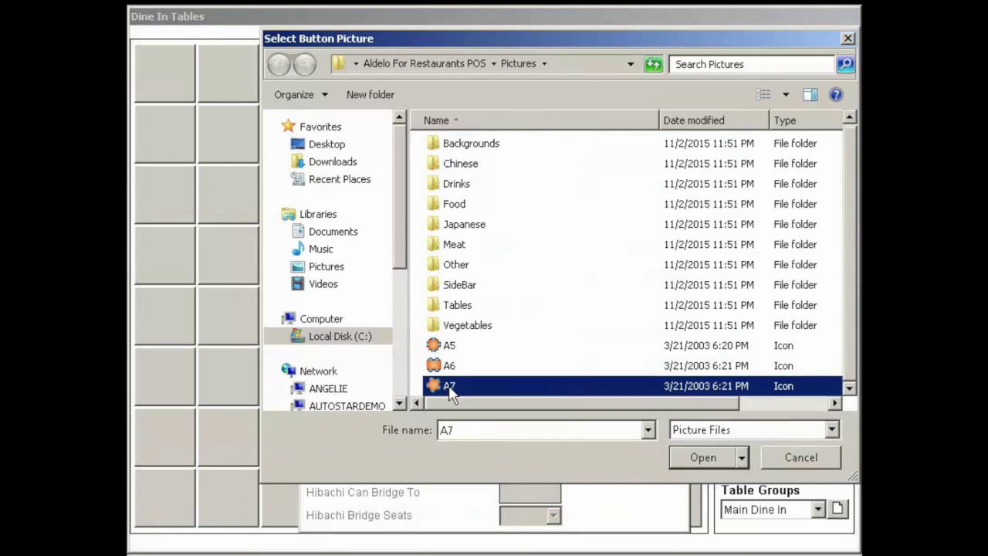
double_click(451, 388)
click(626, 115)
Step: Add table A8 in the fifth row, fifth column, with picture A7, and save it
click(404, 45)
text(A8)
click(525, 180)
double_click(451, 386)
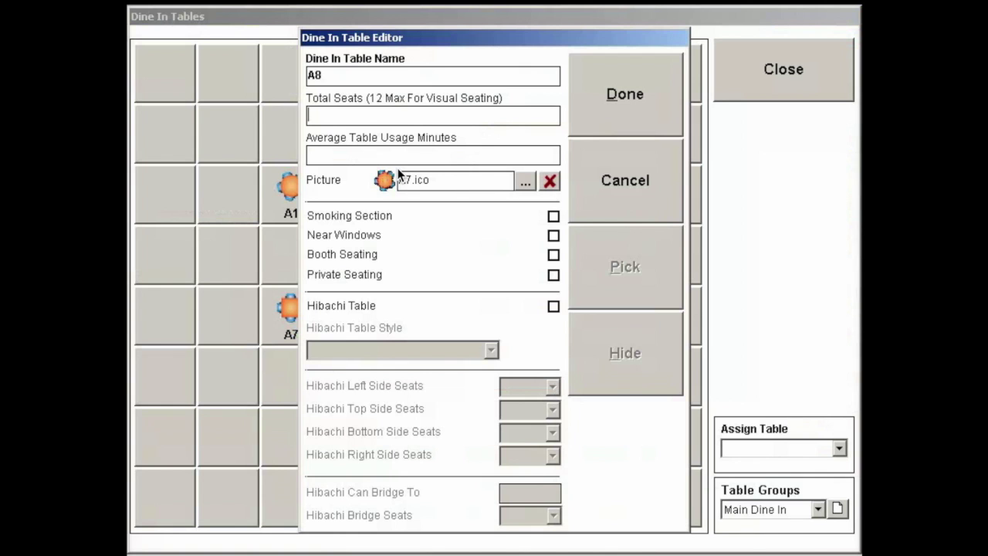
click(624, 94)
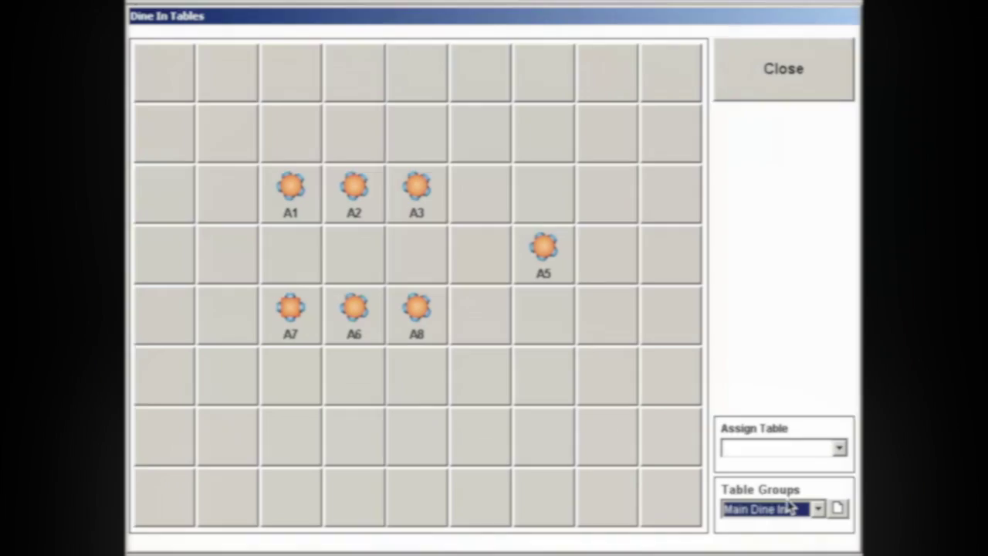
Step: Review the table layouts of the Patio, Bar and Private Lounge groups, and return to Main Dine In
click(787, 509)
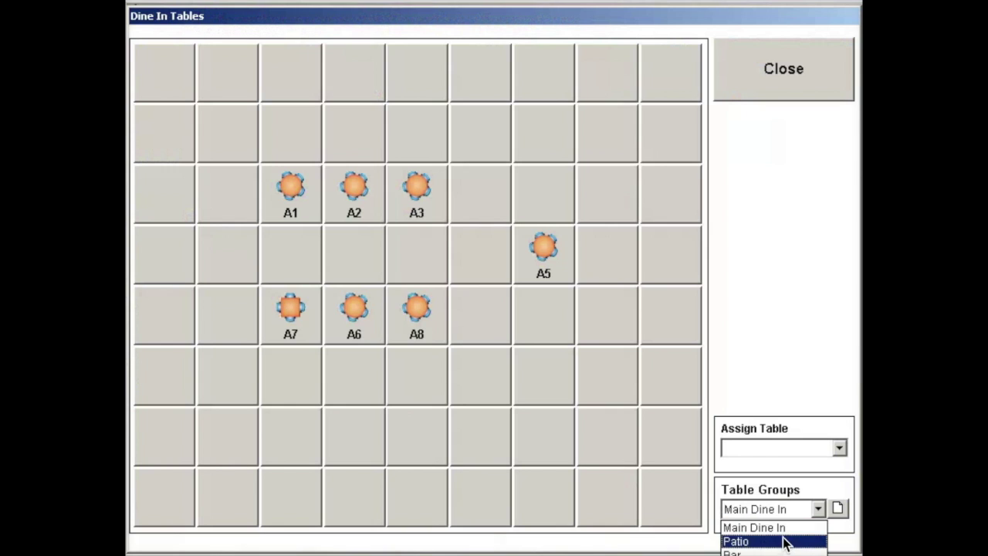
click(784, 541)
click(776, 510)
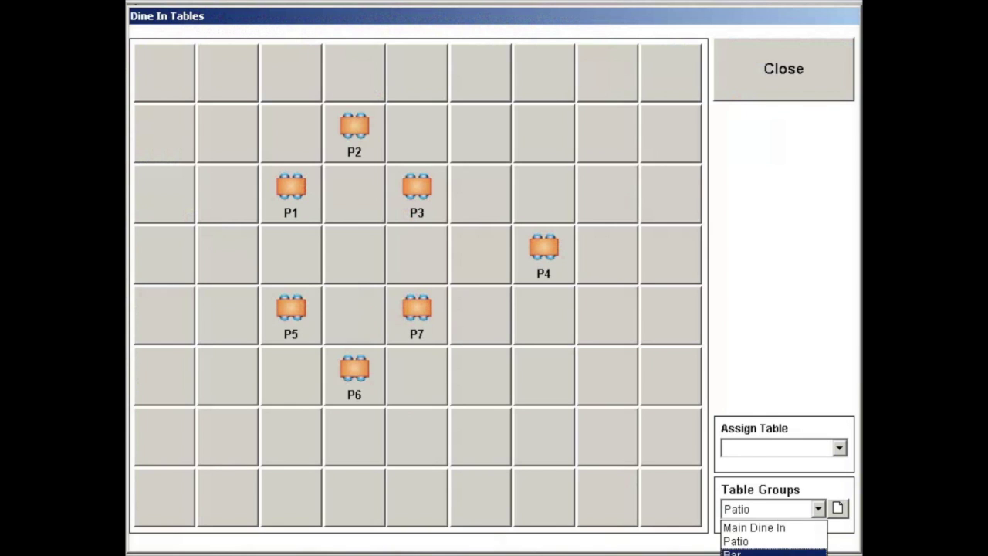
click(772, 553)
click(772, 510)
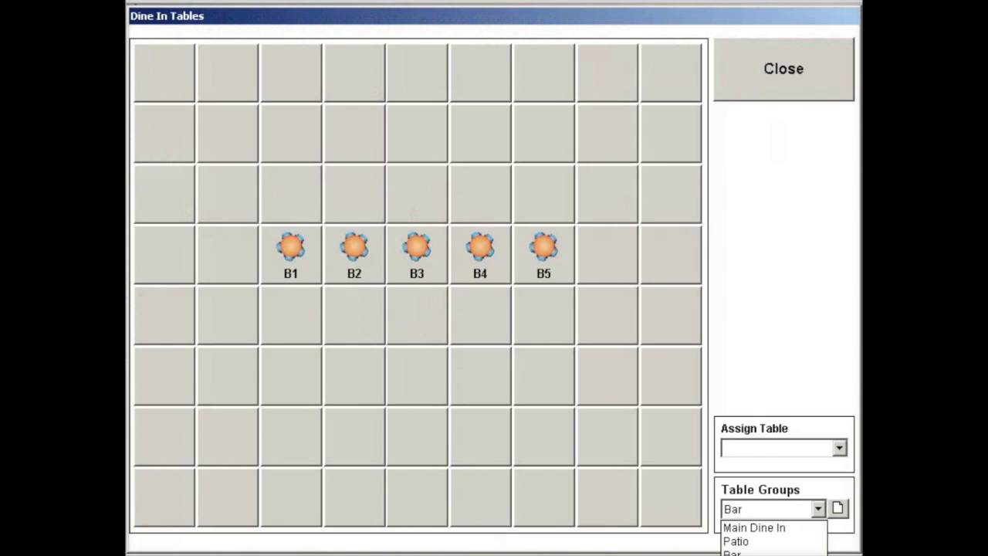
click(772, 554)
click(818, 508)
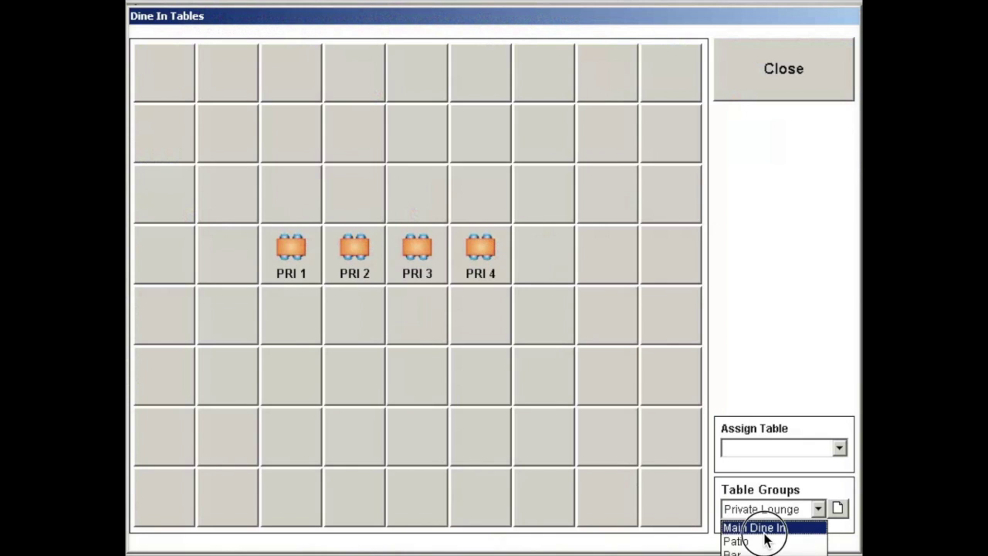
click(764, 527)
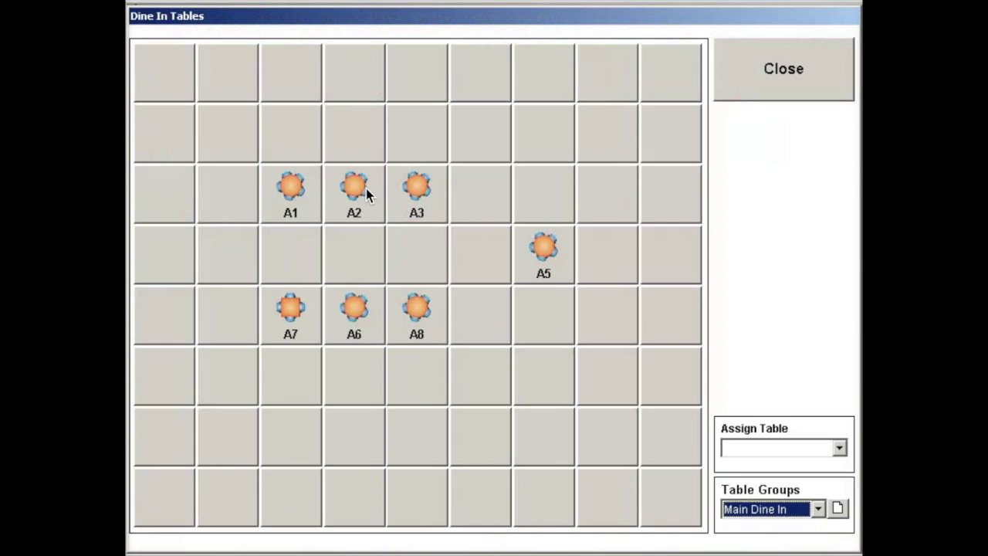
Step: Move tables A1, A2 and A3 up to the second row and A5 to the third row, sixth column
drag(299, 194, 303, 125)
drag(363, 199, 366, 132)
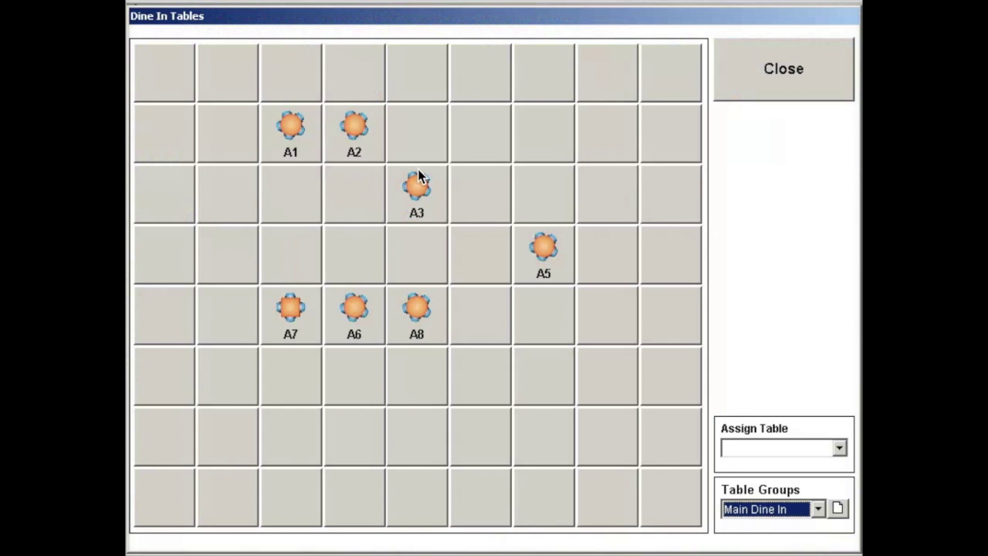
drag(417, 182, 419, 132)
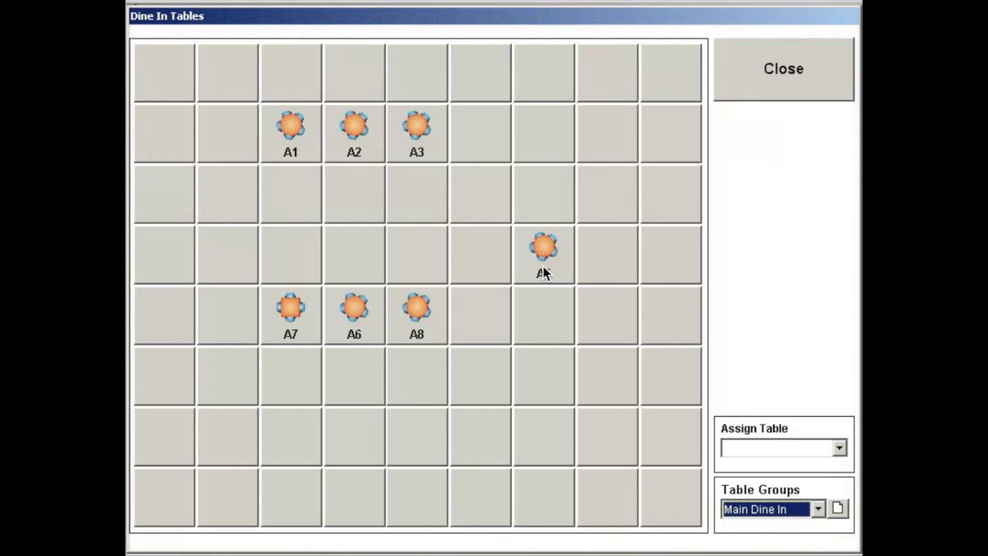
drag(541, 269, 484, 216)
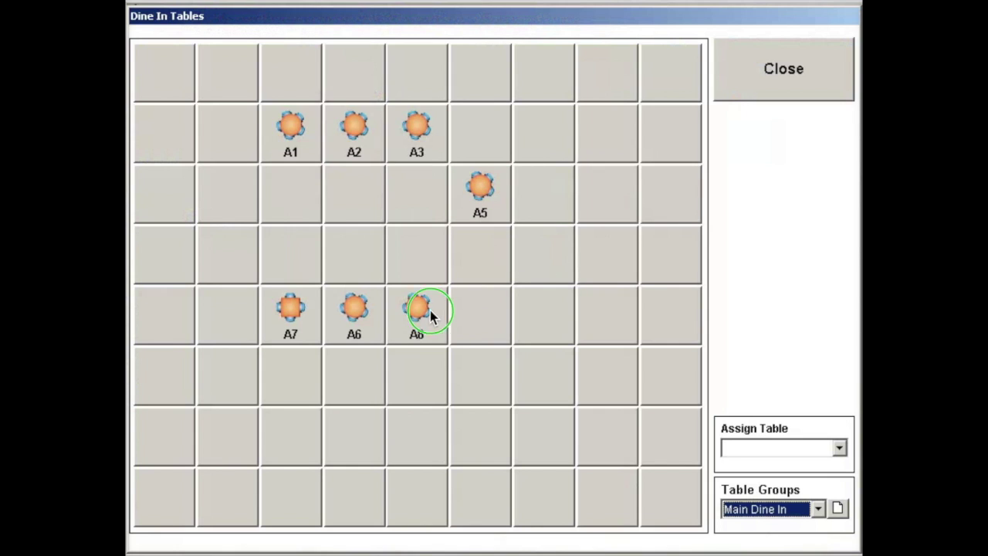
Step: Move tables A8, A6 and A7 straight up to the fourth row
drag(430, 316, 419, 251)
drag(360, 309, 354, 249)
drag(282, 330, 284, 263)
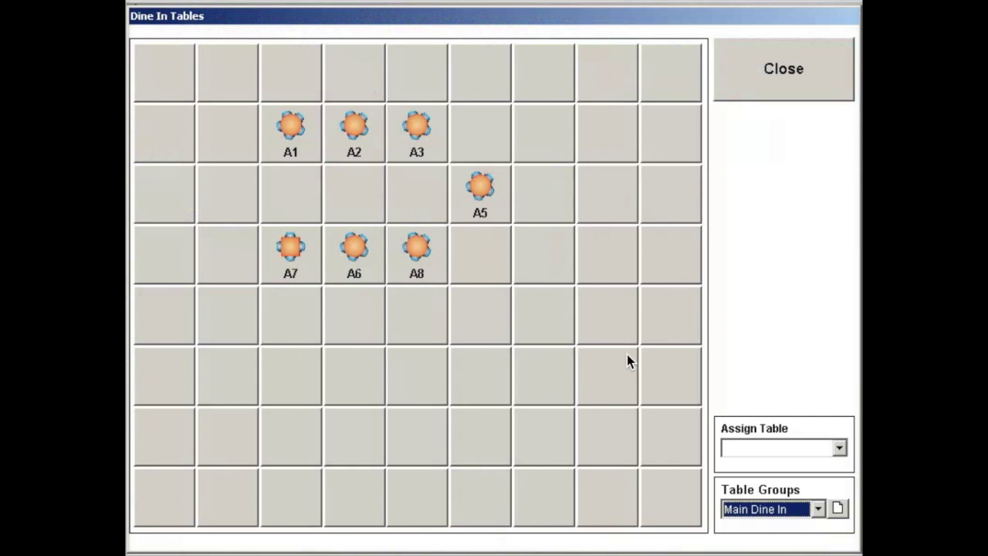
Step: Check the table layouts of the Patio and Private Lounge groups
click(488, 380)
click(628, 173)
click(779, 510)
click(750, 540)
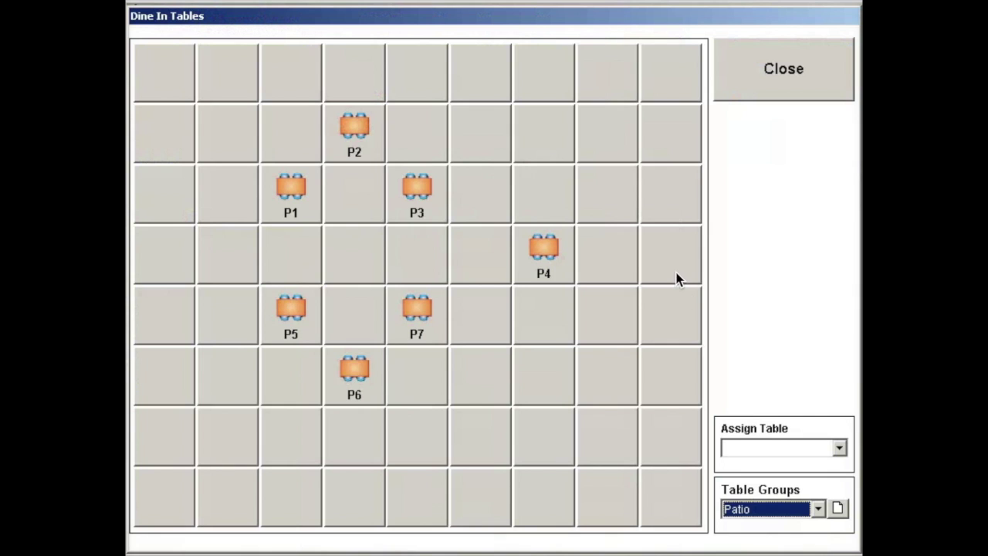
click(772, 511)
click(771, 548)
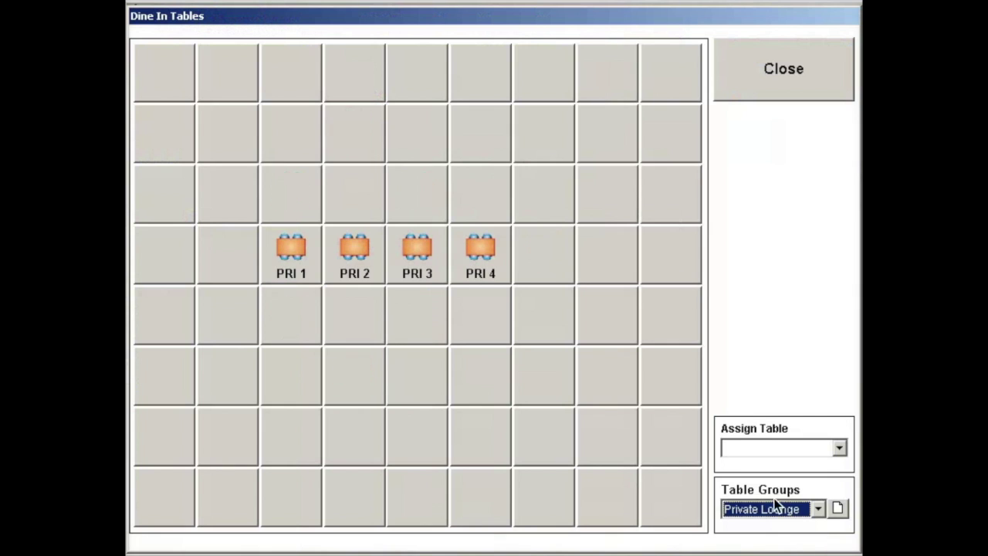
Step: Close the table layout setup and open the Dine In table selection with the access code
click(784, 69)
click(255, 356)
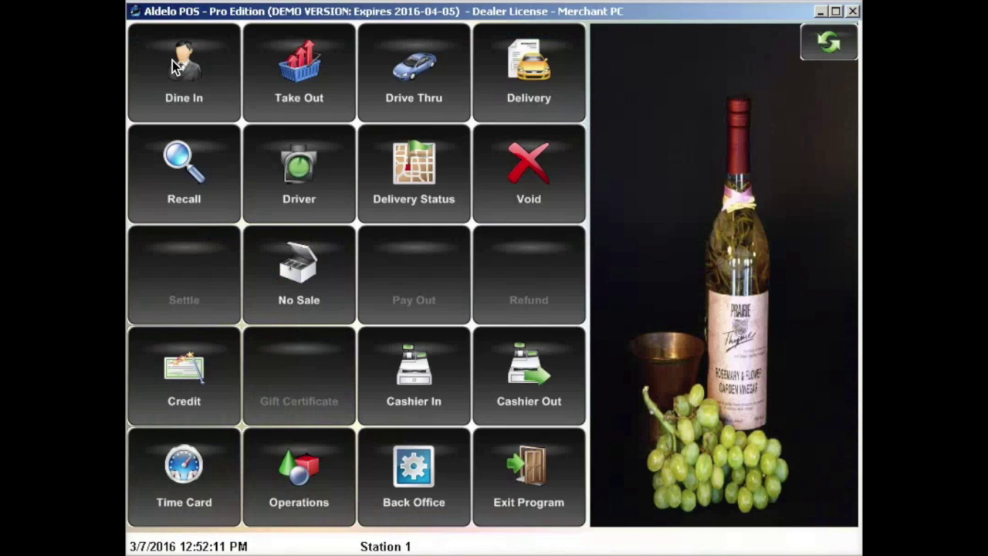
click(175, 66)
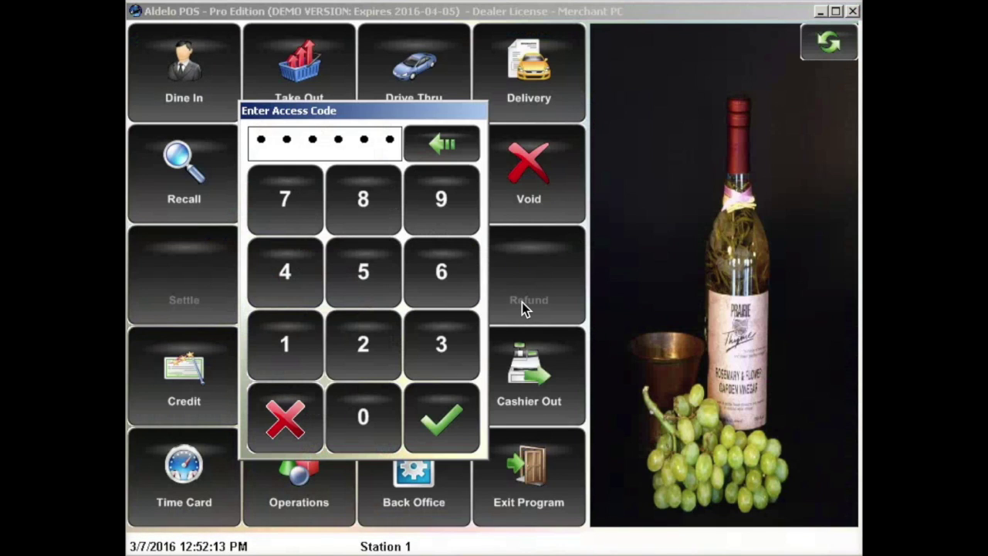
key(Return)
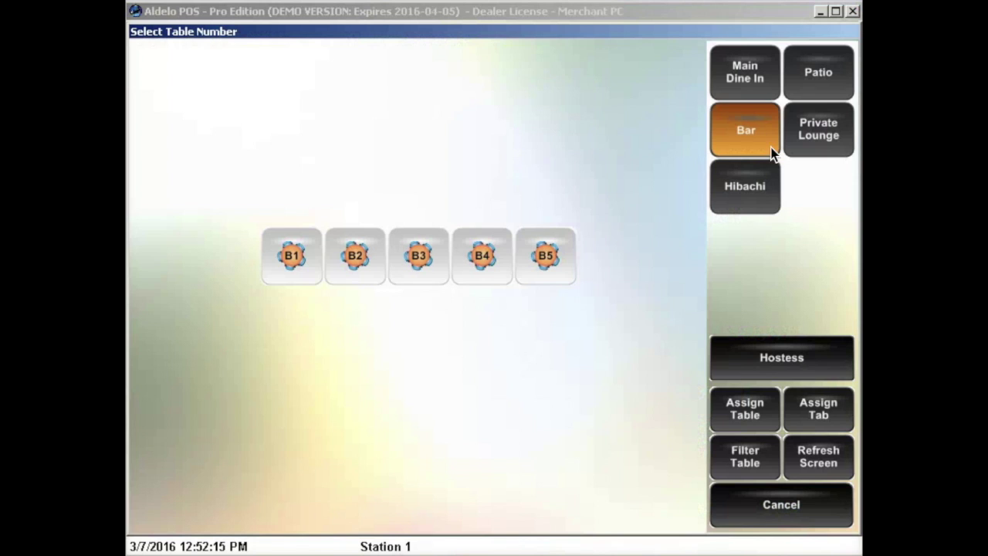
Step: Look through the table groups on the table selection screen, including Patio and Bar, ending on Main Dine In
click(737, 77)
click(816, 91)
click(801, 121)
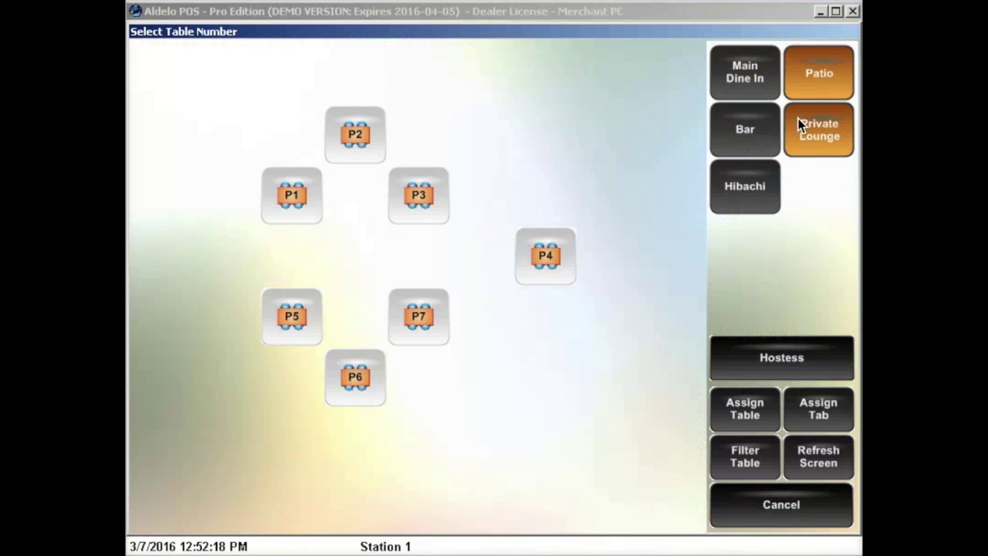
click(747, 91)
click(749, 128)
click(733, 84)
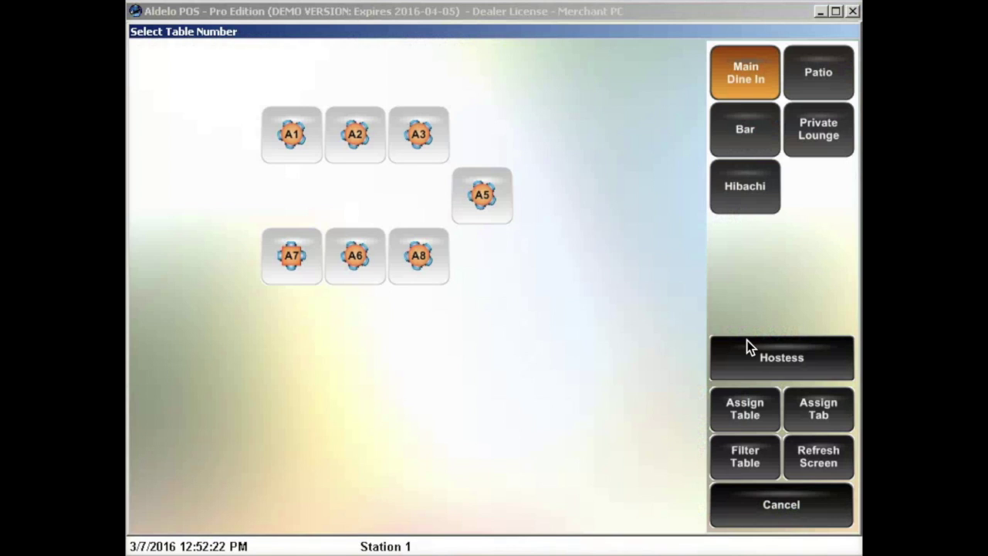
Step: Try the Smoking Section, Near Windows, Booth Seating and Private Seating table filters on the Main Dine In group
click(773, 453)
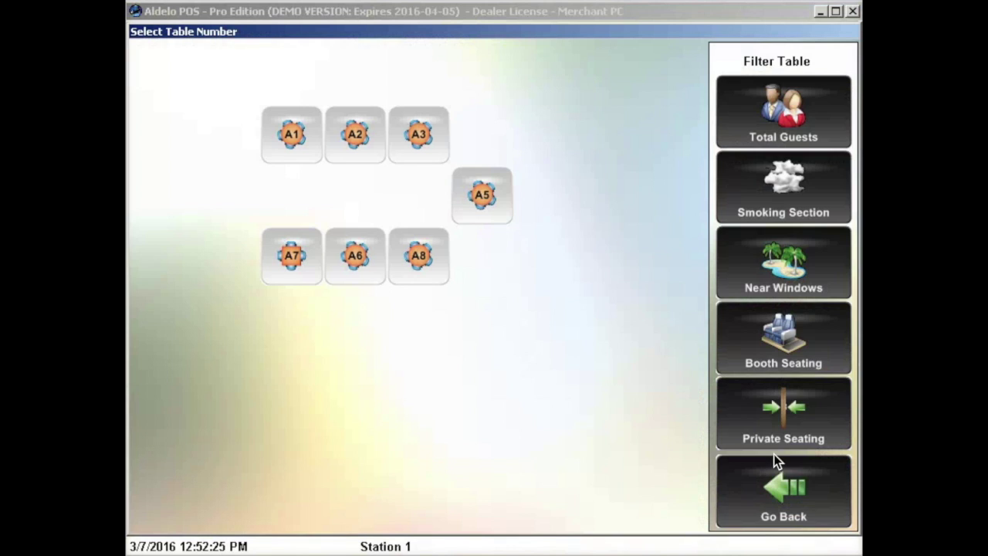
click(810, 188)
click(816, 286)
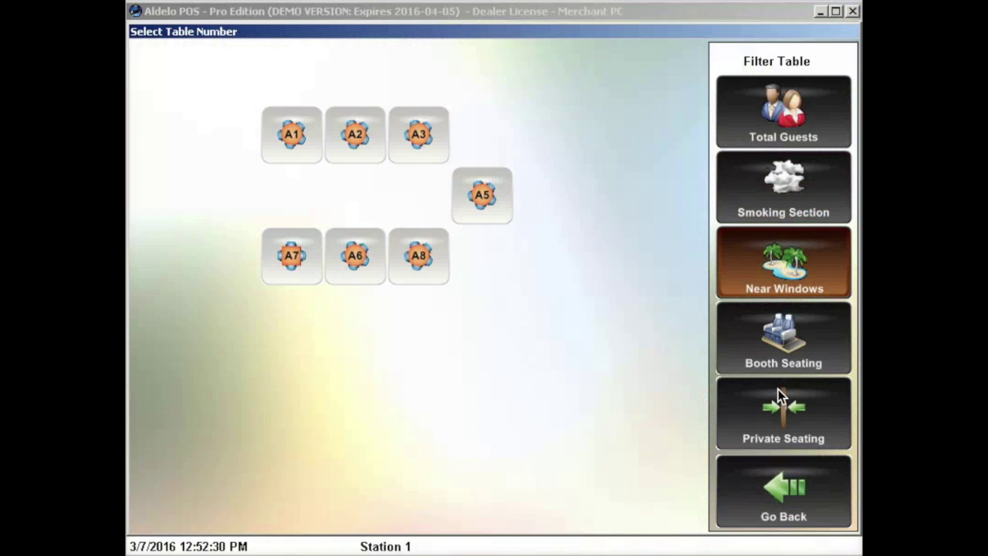
click(807, 254)
click(800, 268)
click(790, 254)
click(809, 356)
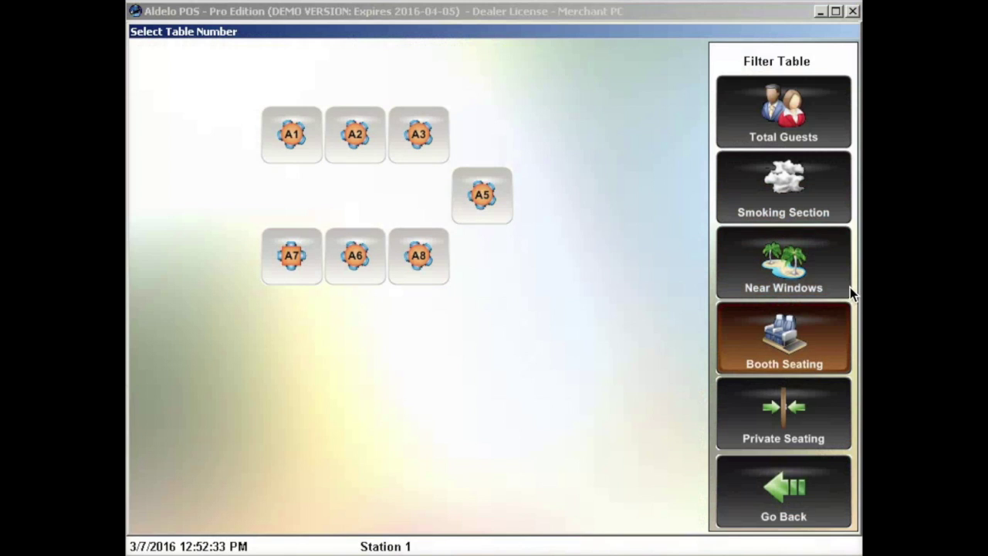
click(790, 423)
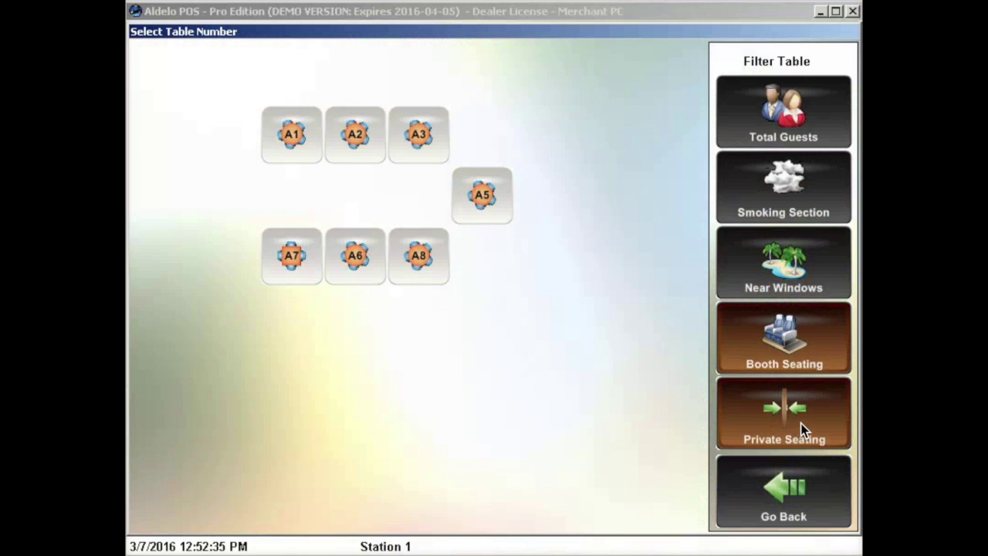
Step: Test combinations of the Smoking Section, Near Windows and Private Seating filters on Main Dine In, and leave the table filters
click(823, 325)
click(802, 251)
click(790, 216)
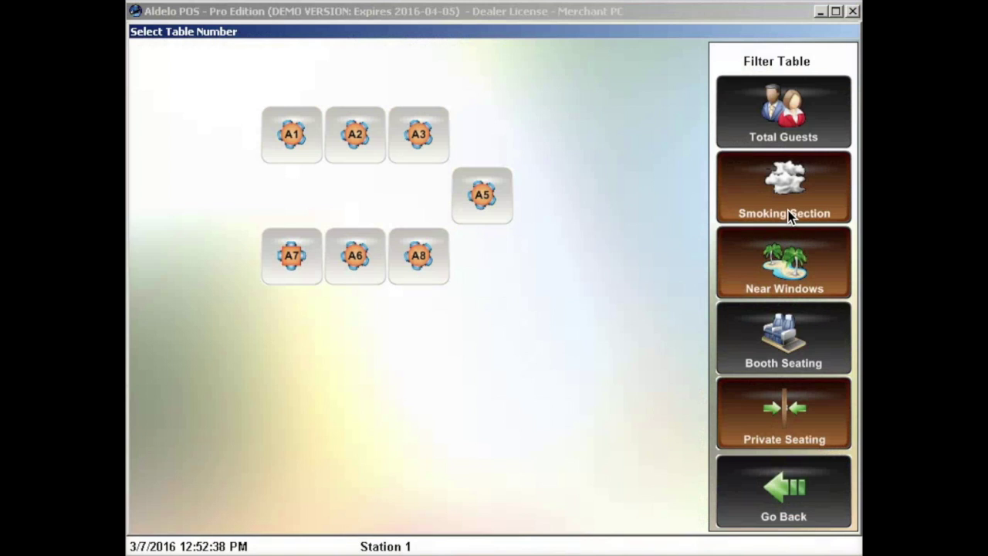
click(780, 286)
click(784, 413)
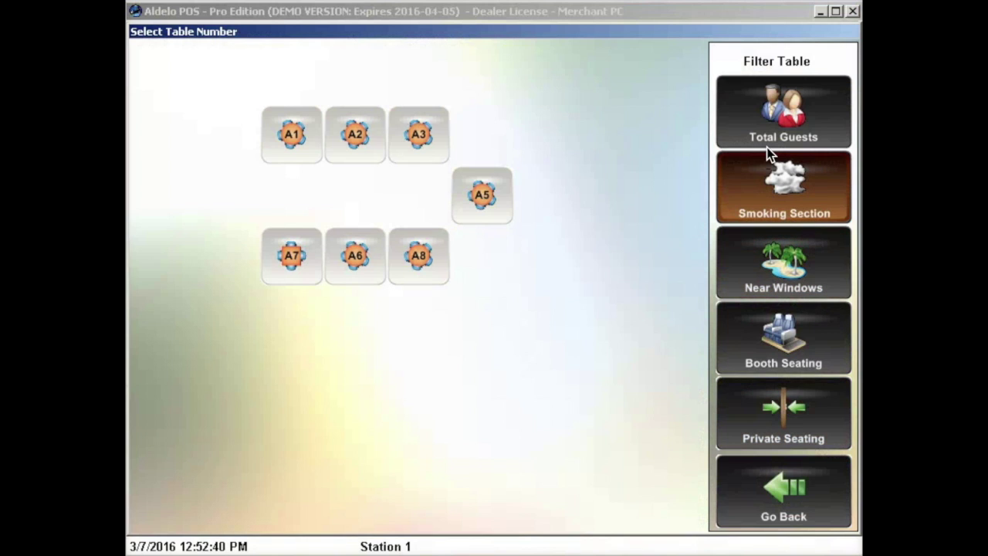
click(792, 284)
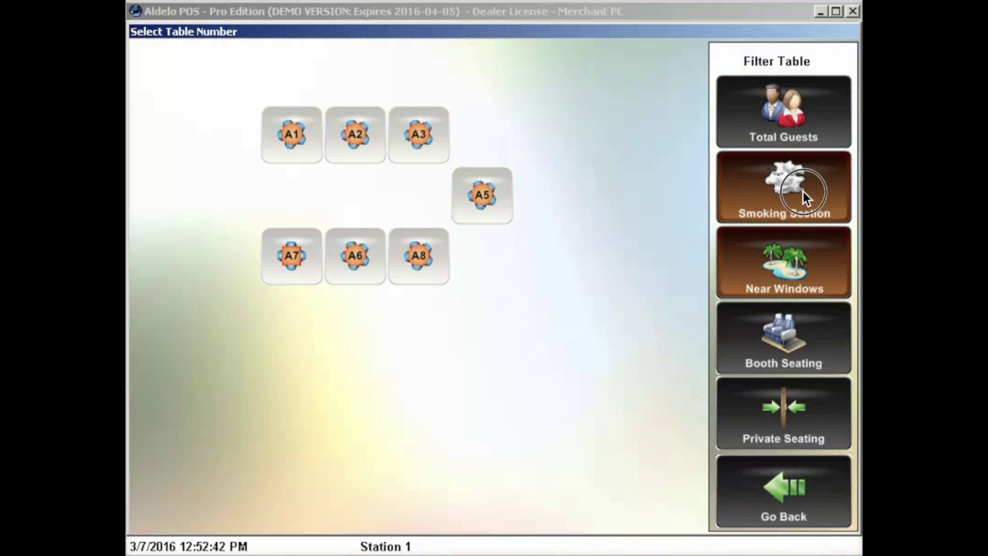
click(800, 194)
click(805, 525)
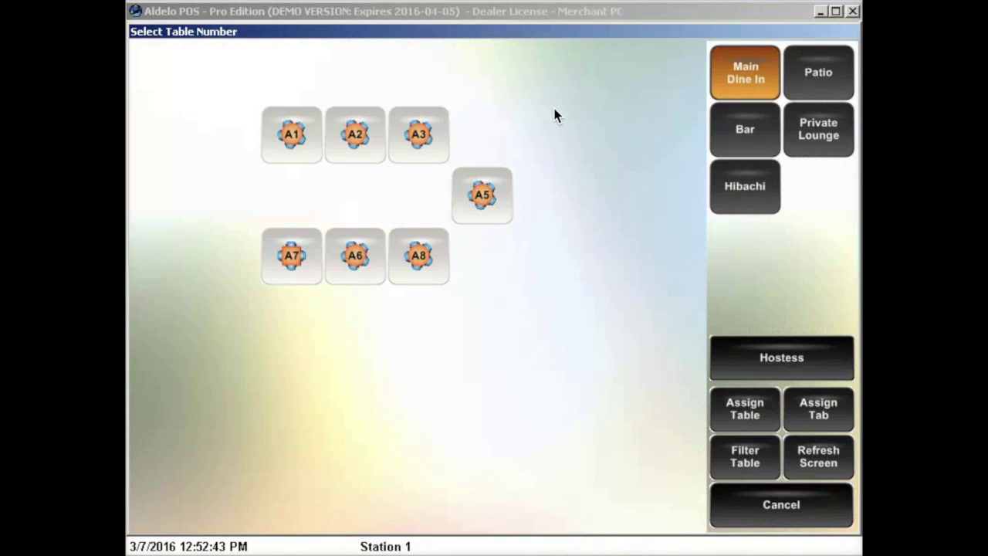
Step: Switch to the Patio group and filter its tables by Near Windows only
click(745, 130)
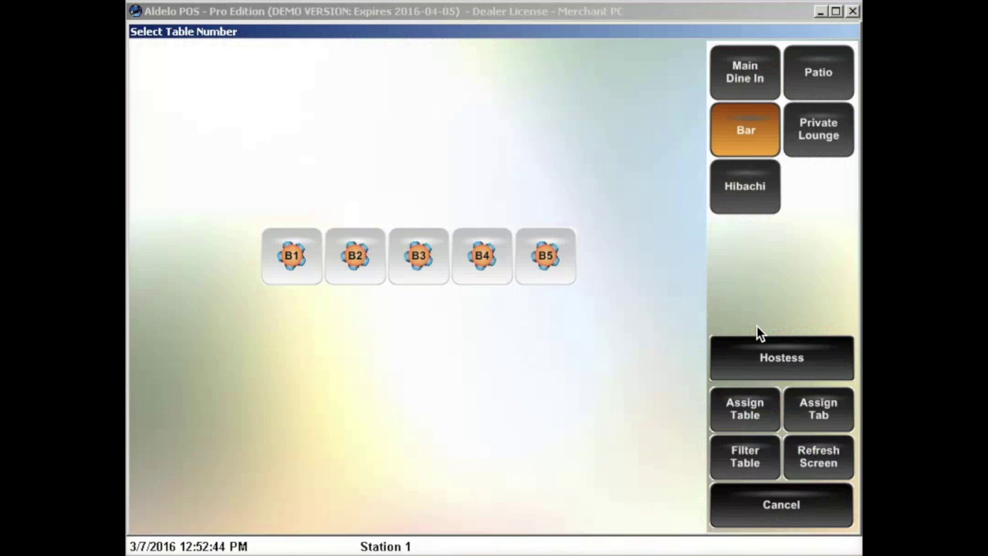
click(814, 85)
click(761, 458)
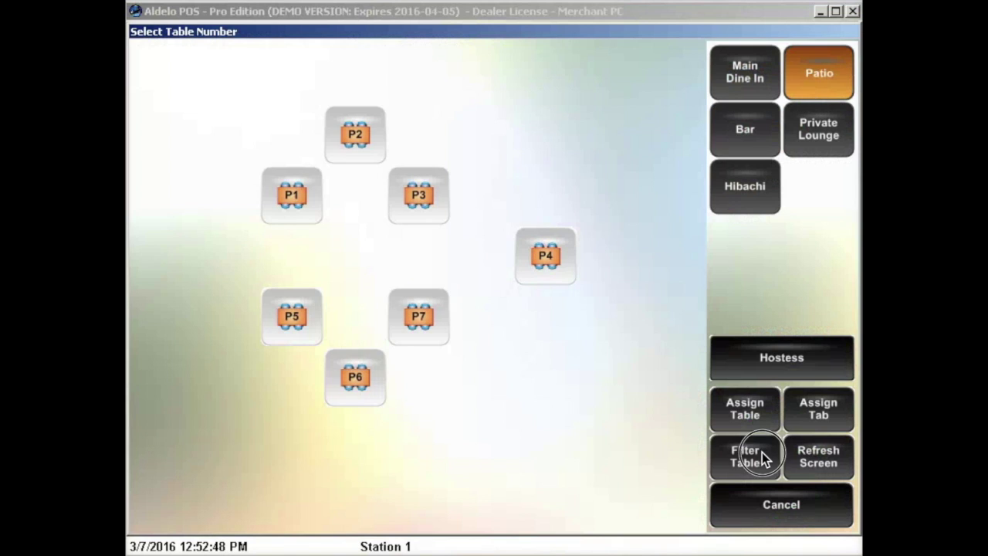
click(798, 176)
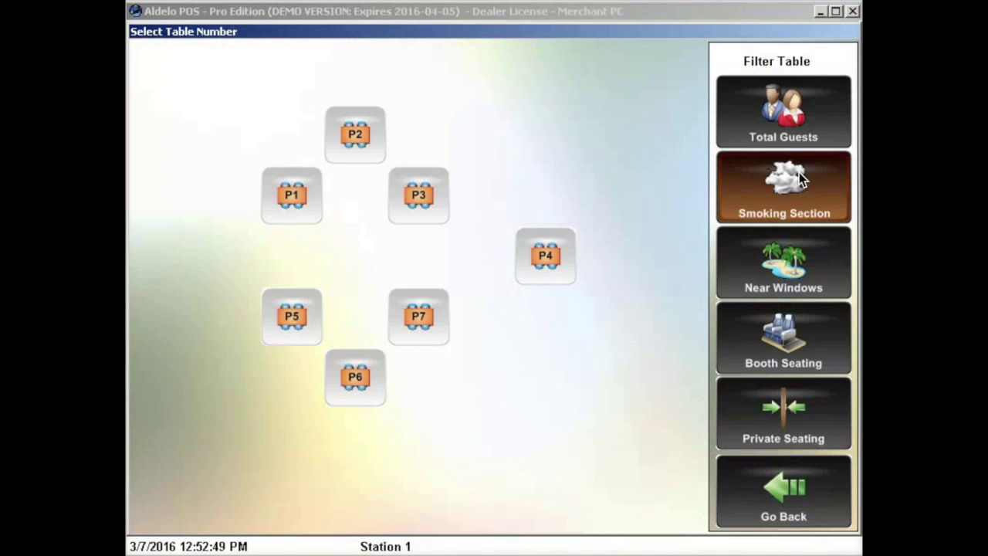
click(789, 264)
click(801, 214)
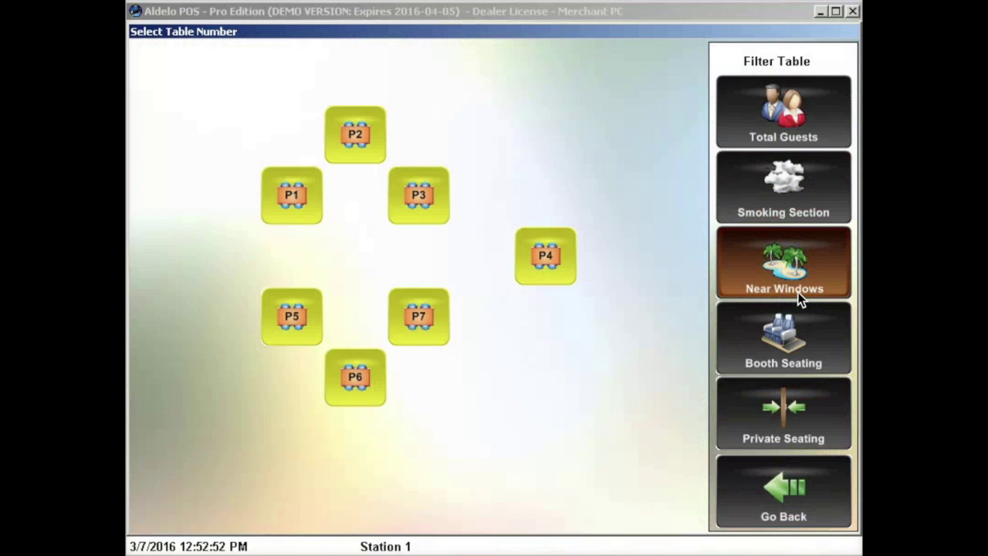
Step: Try the Booth Seating and Private Seating filters on the Patio tables, clear them, and leave the table filters
click(800, 349)
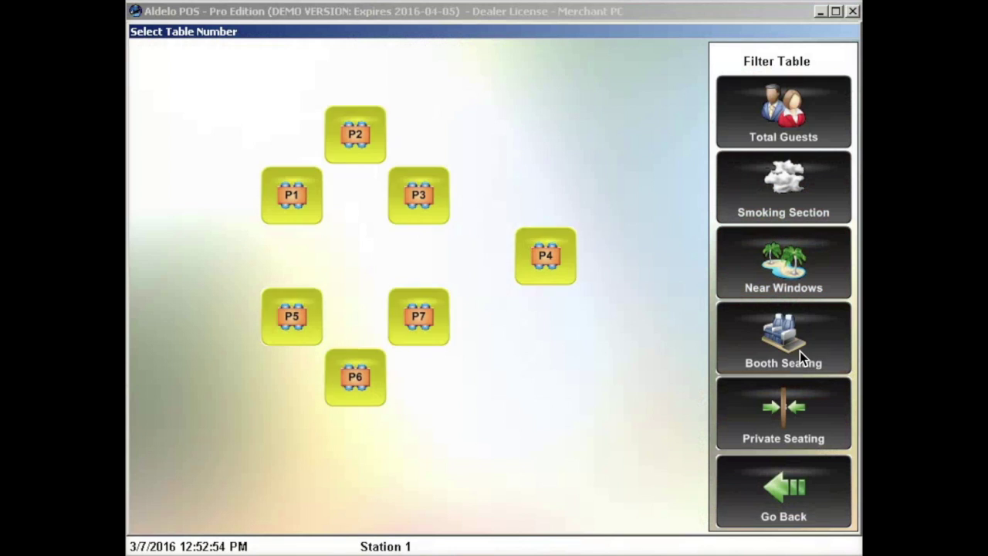
click(805, 414)
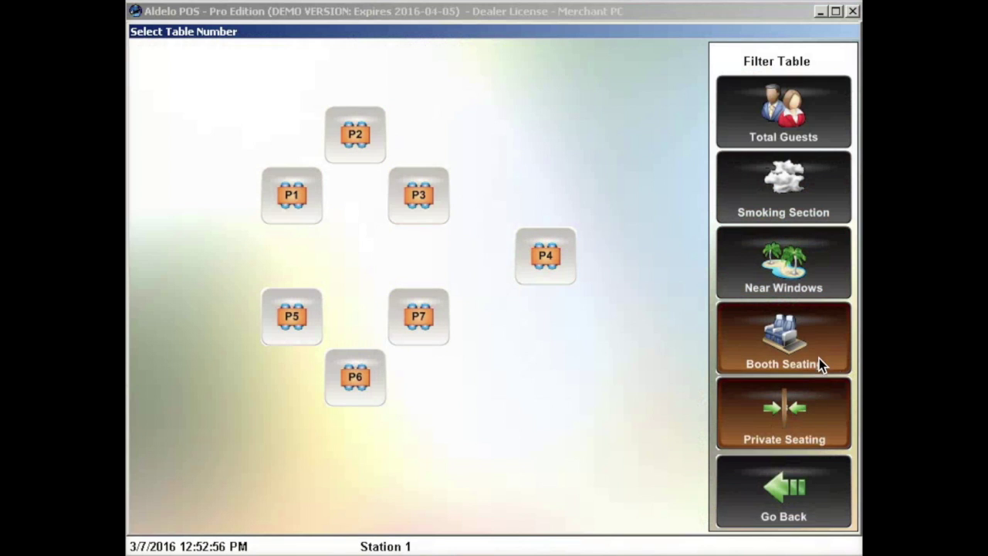
click(819, 359)
click(810, 417)
click(807, 494)
Step: Switch to the Private Lounge group and test its Smoking Section, Near Windows and Booth Seating filters, leaving the filters cleared
click(809, 147)
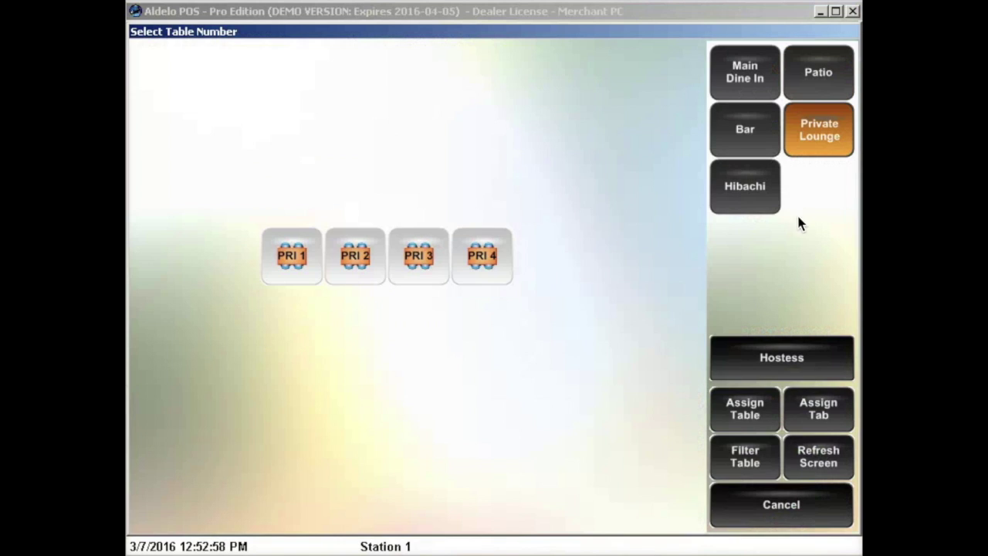
click(755, 466)
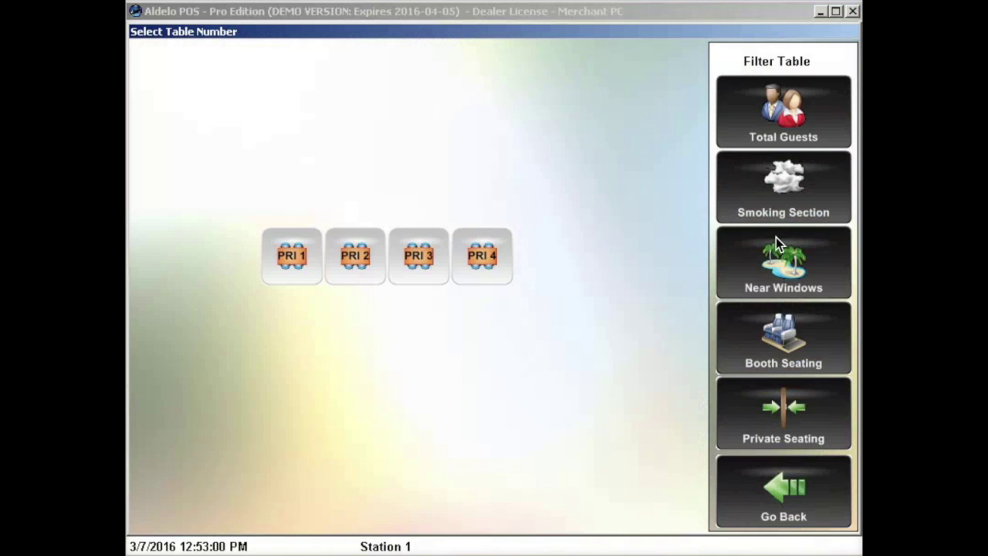
click(776, 214)
click(775, 264)
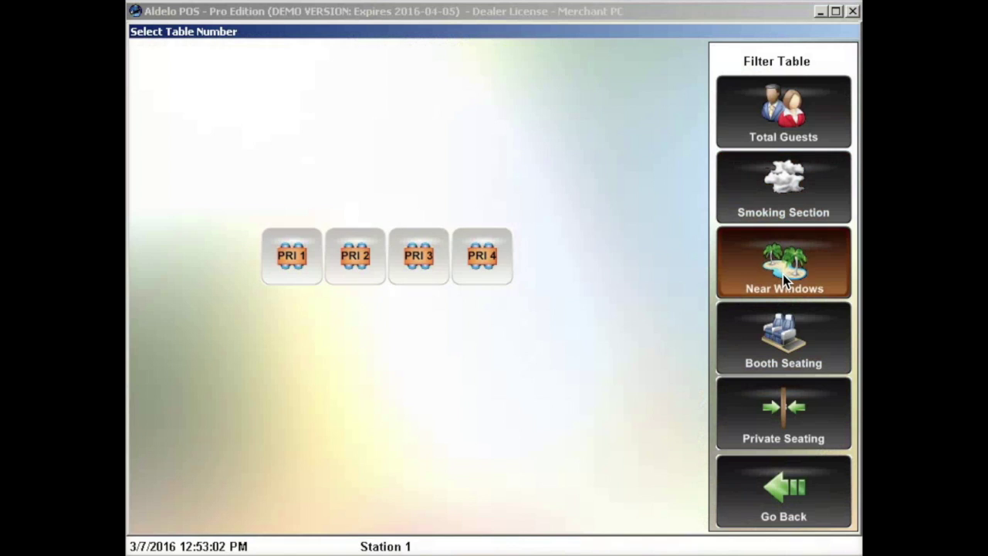
click(782, 273)
click(799, 343)
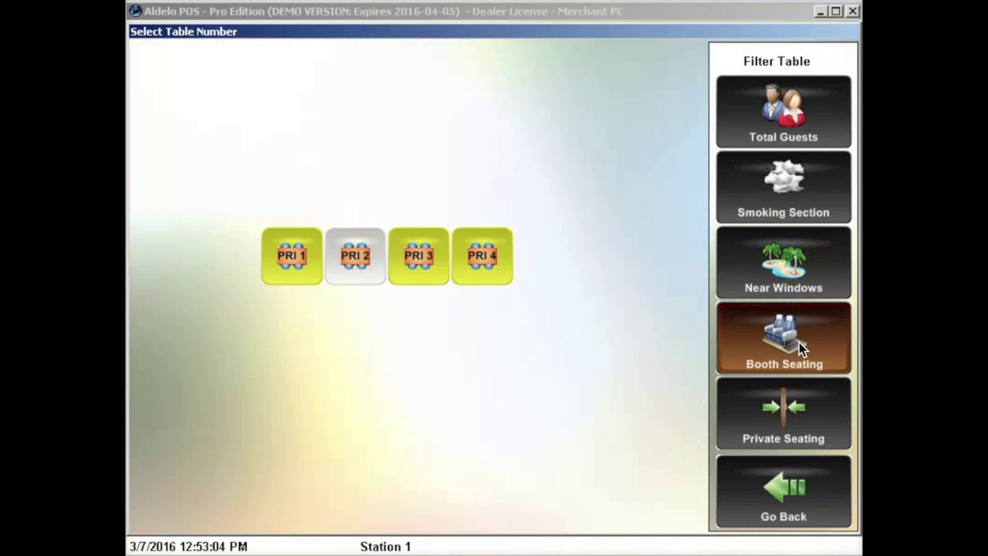
click(810, 288)
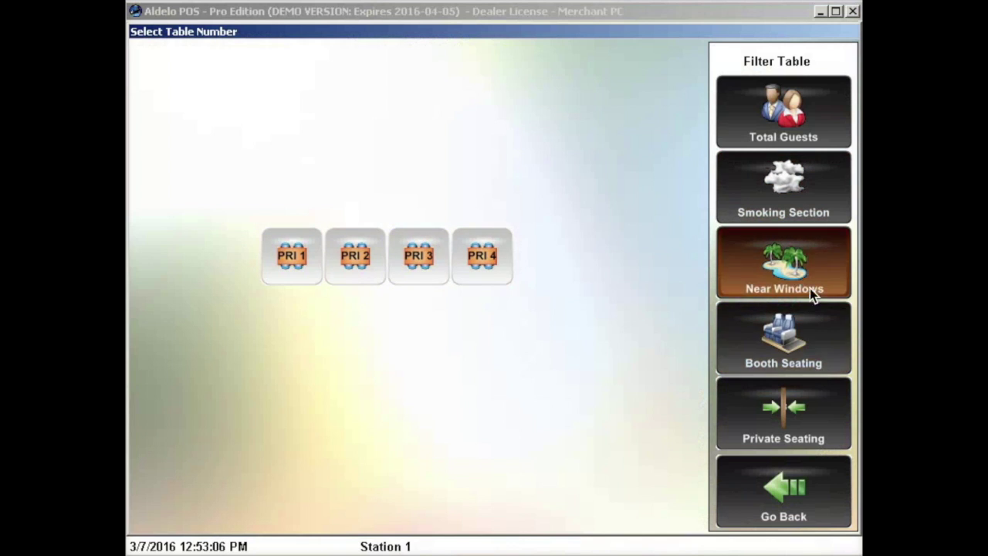
click(822, 277)
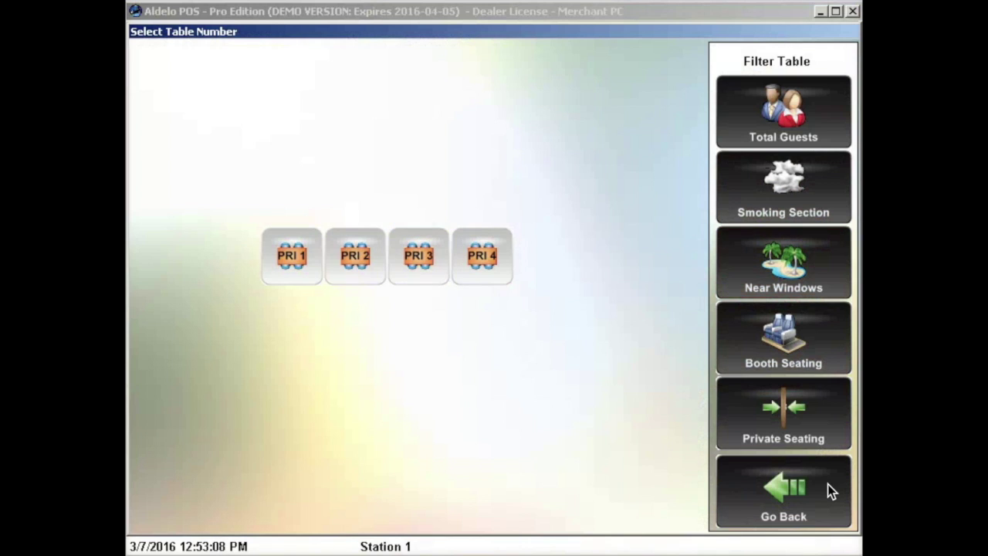
click(827, 488)
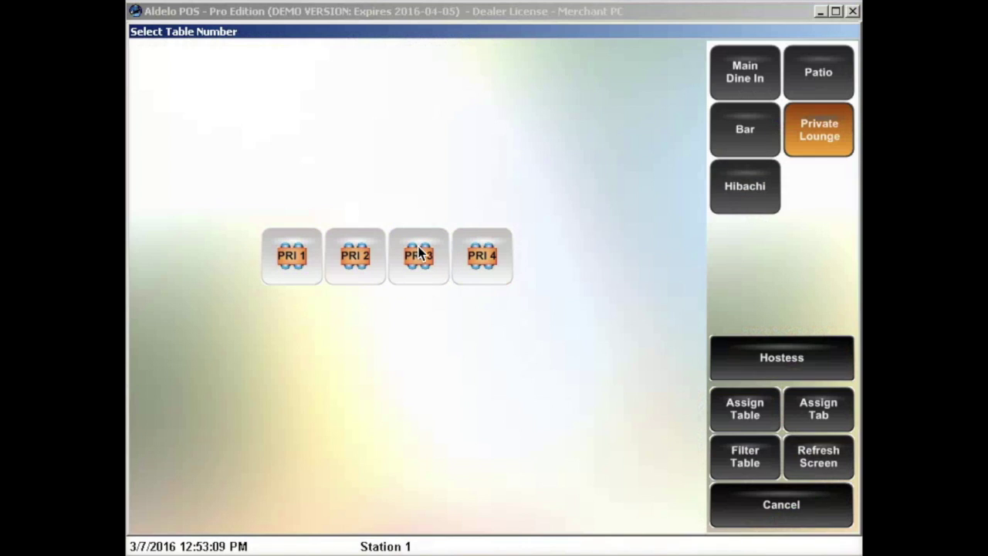
Step: Start a dine-in order for 5 guests at table B3 in the Bar group, and cancel the order
click(759, 133)
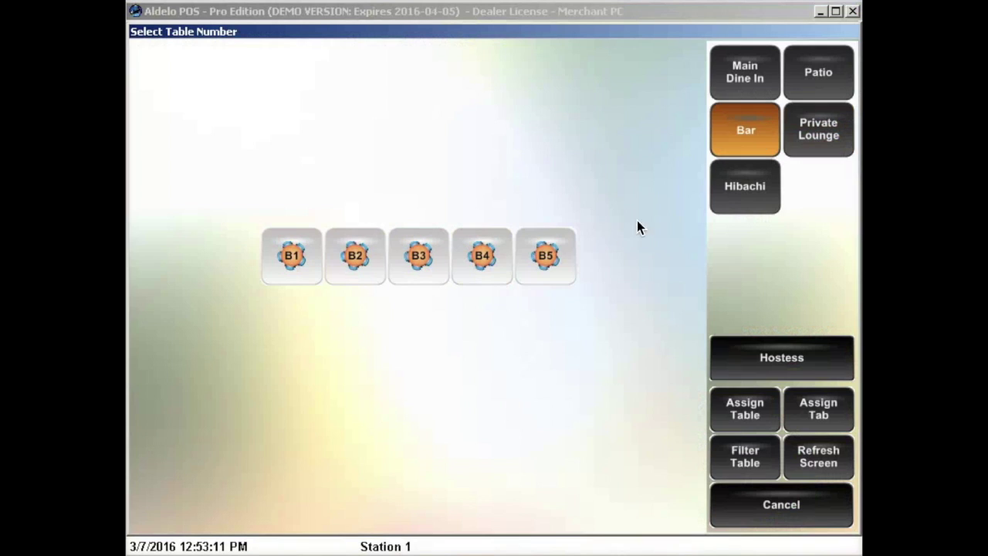
click(426, 266)
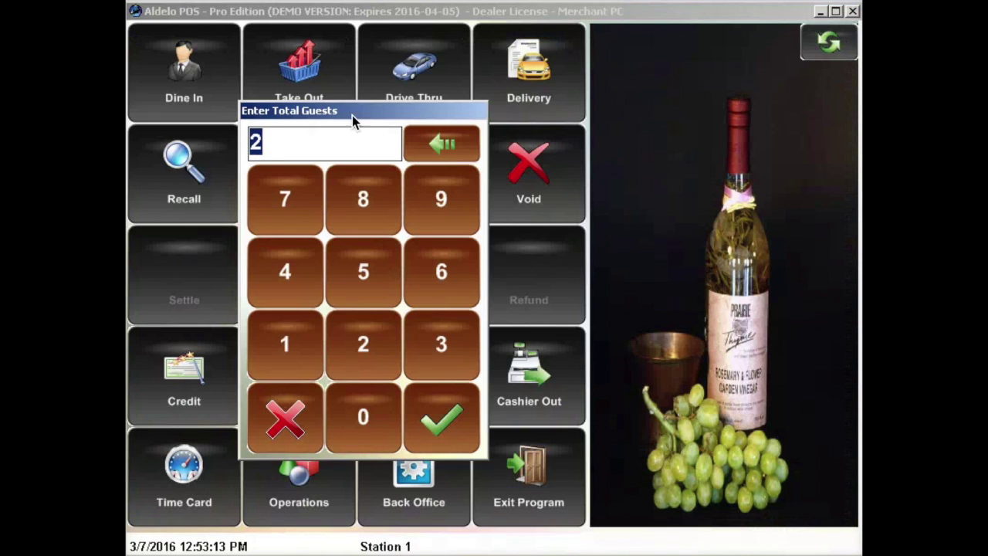
text(5)
click(444, 416)
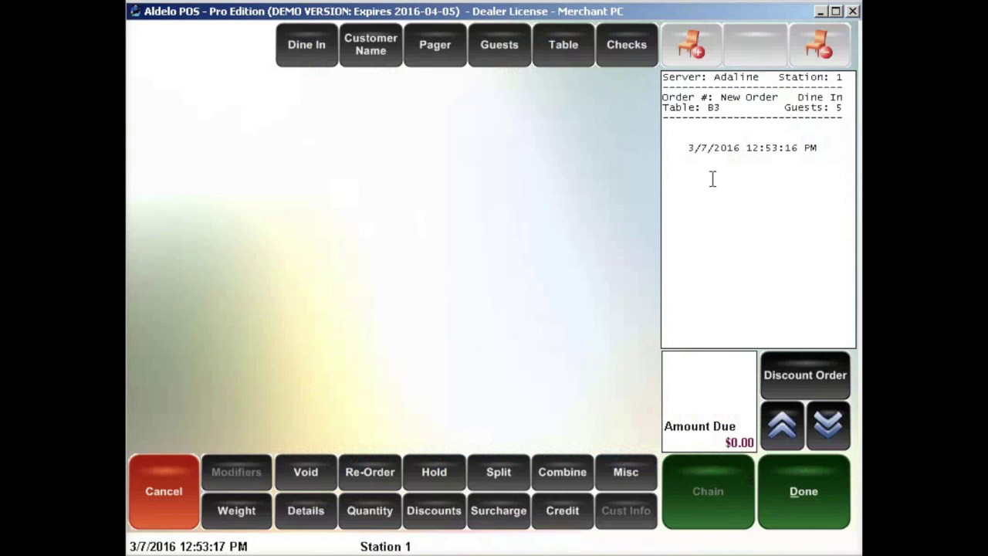
click(179, 494)
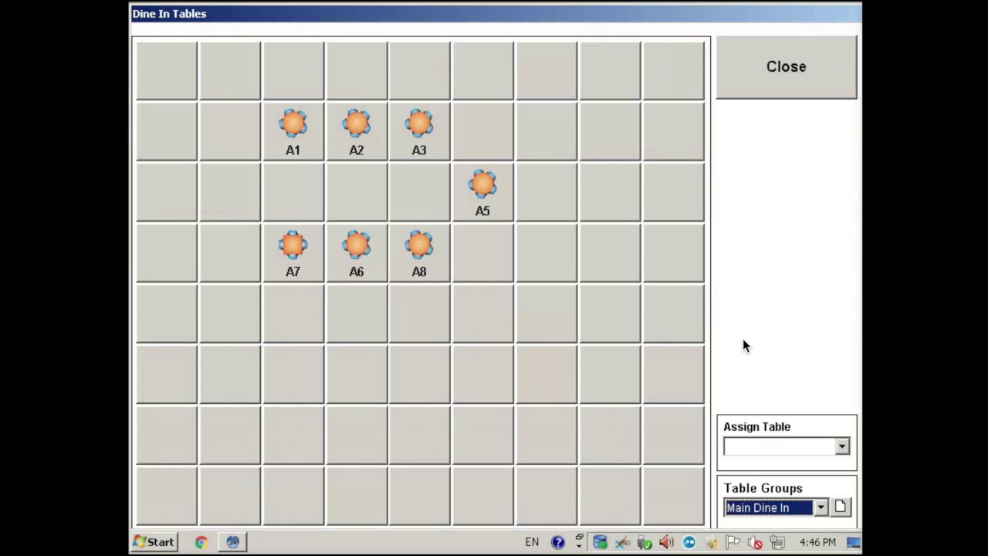
Step: Add table H8 to the Hibachi group's table layout as a hibachi table with the Vertical Top style
click(779, 509)
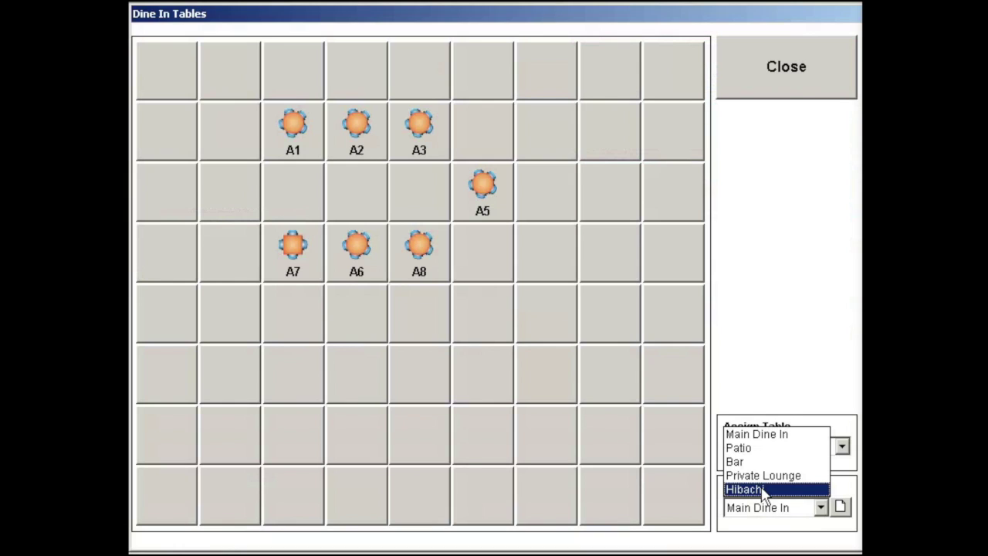
click(764, 490)
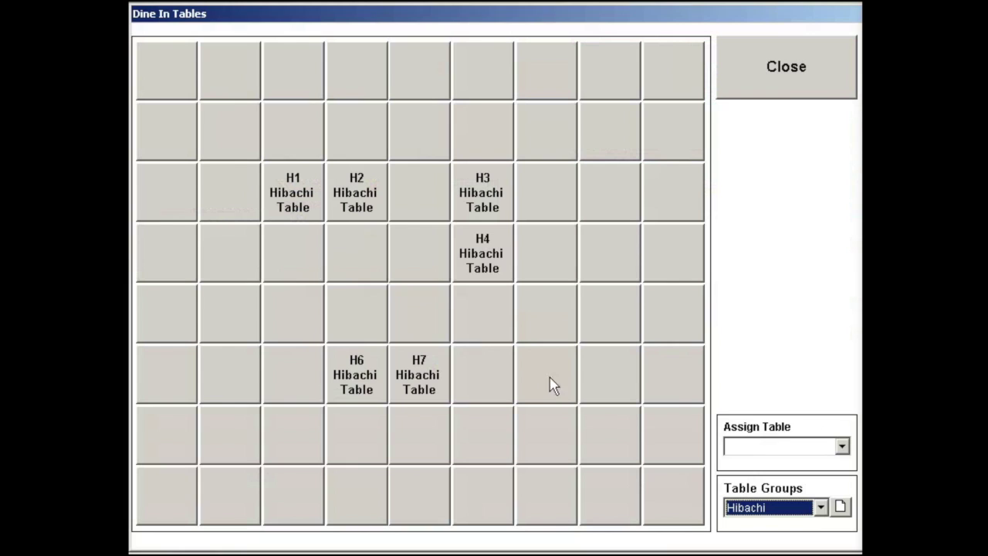
click(604, 330)
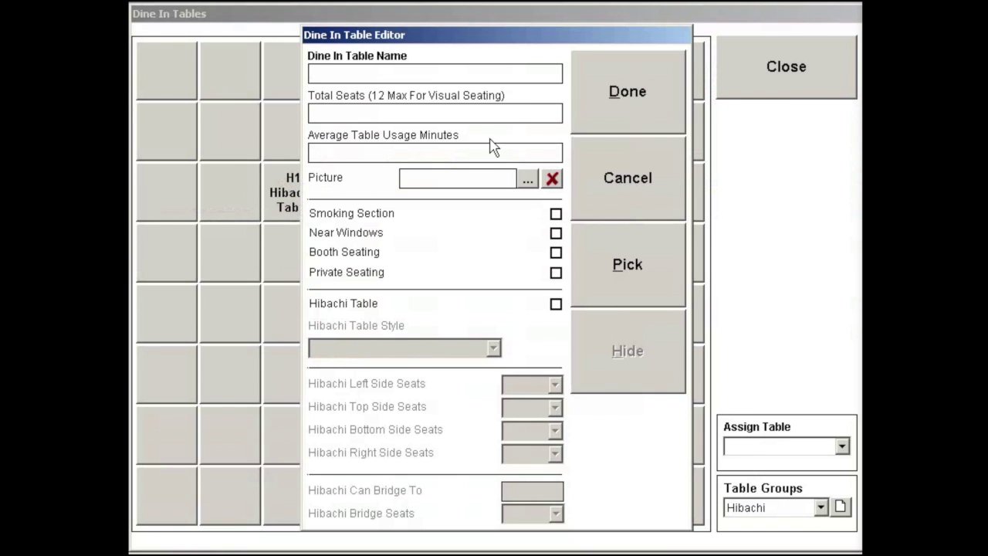
click(555, 304)
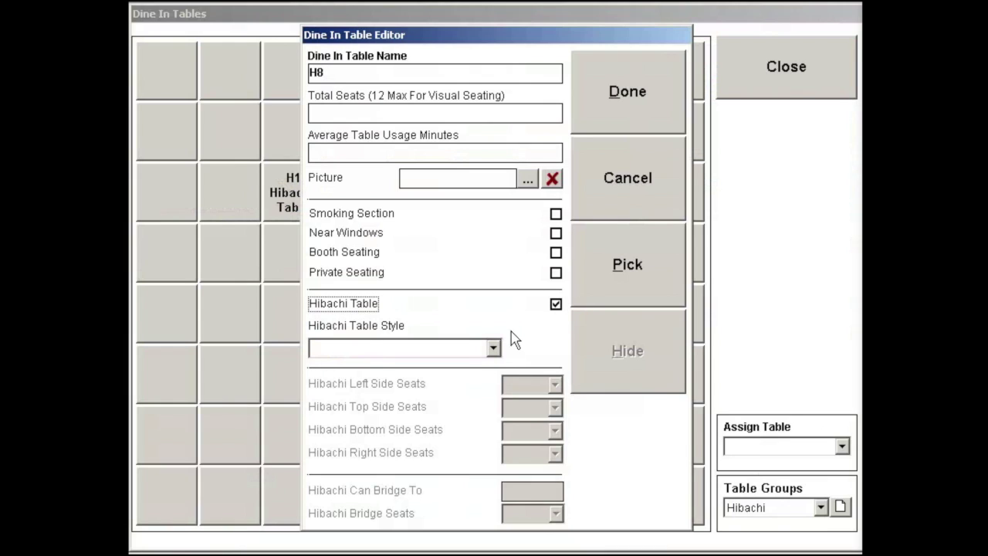
click(493, 349)
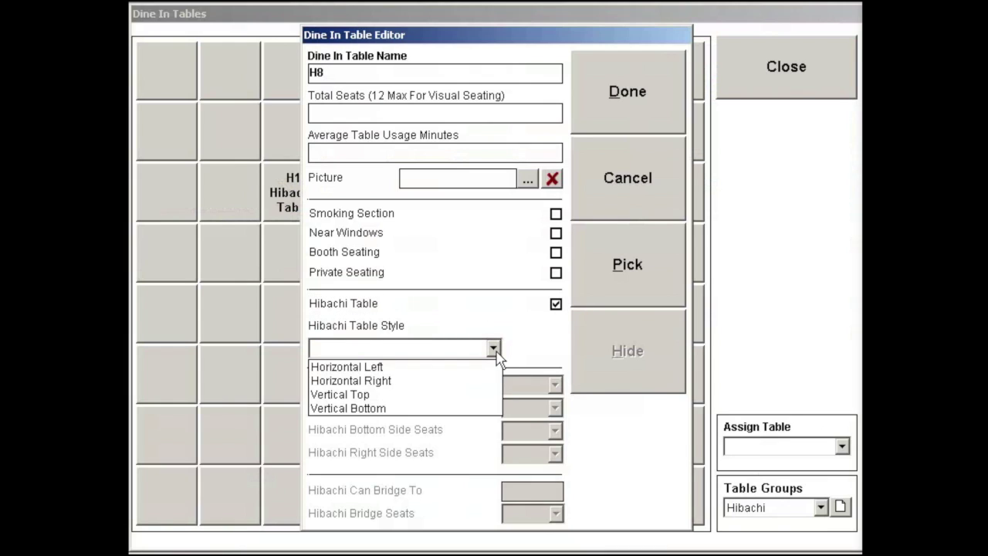
click(454, 395)
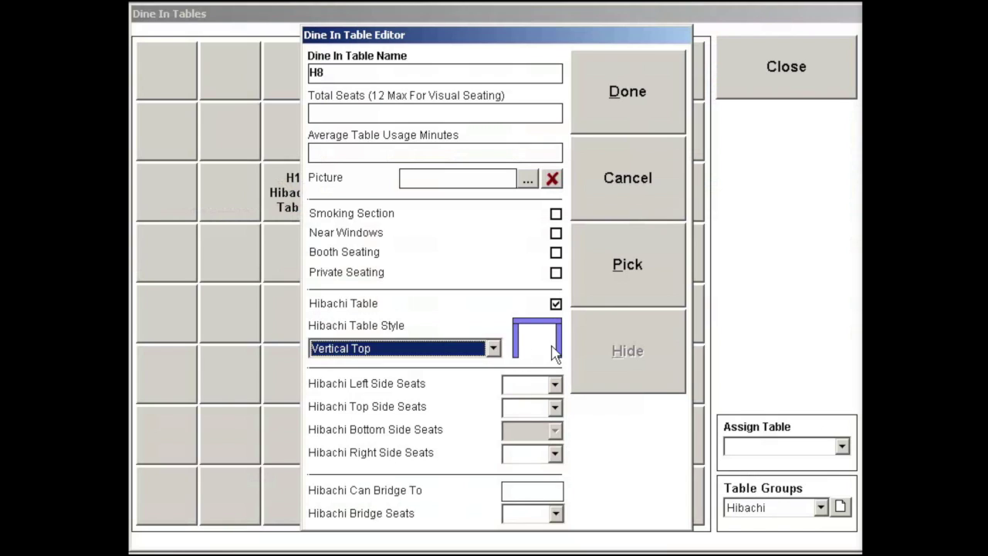
Step: Give H8 4 left, 3 top and 4 right side seats, save the table, and reopen it to check its settings
click(532, 390)
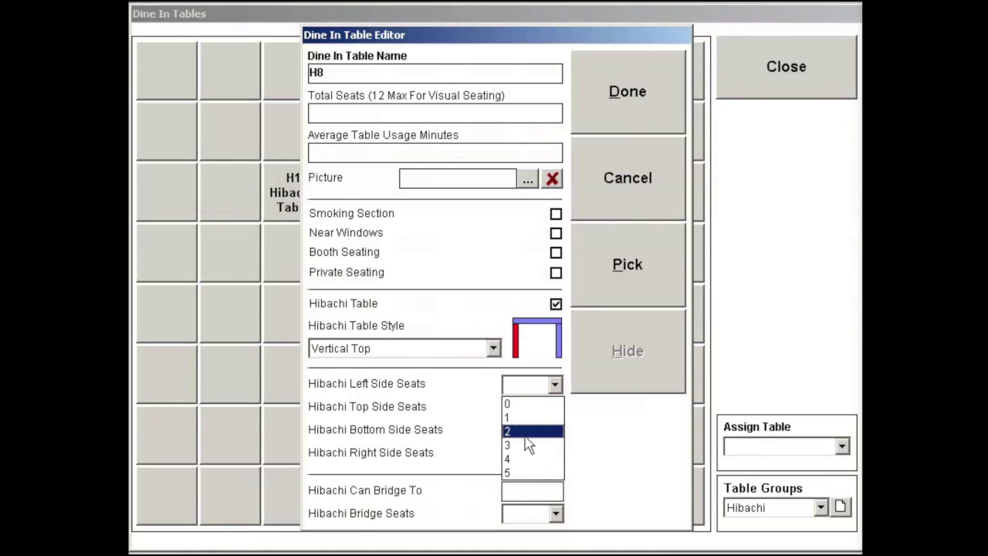
click(527, 460)
click(554, 406)
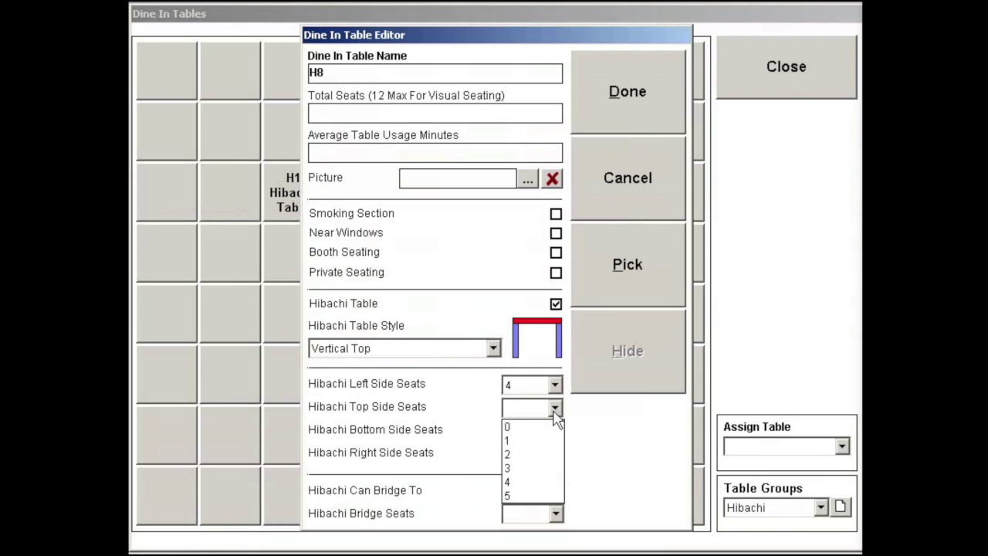
click(535, 471)
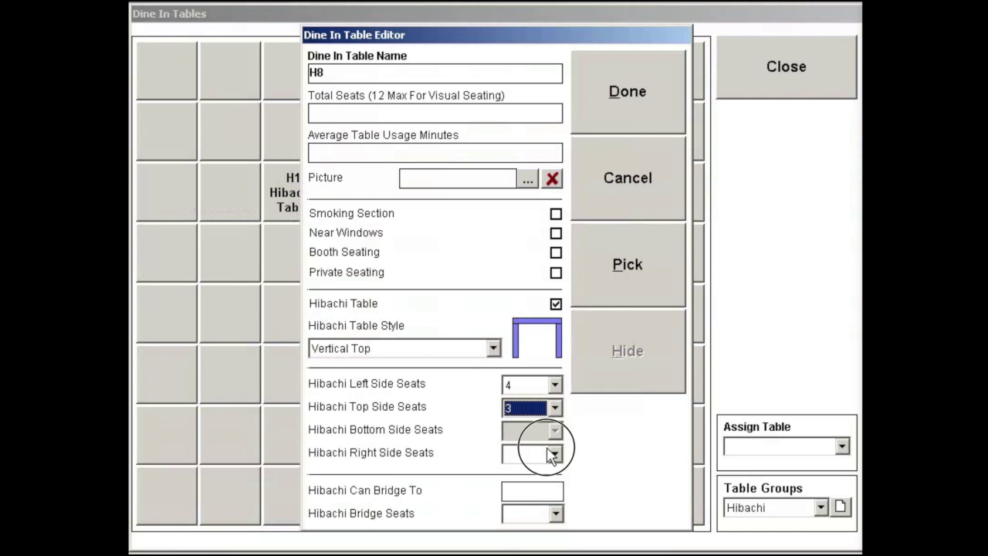
click(553, 453)
click(540, 529)
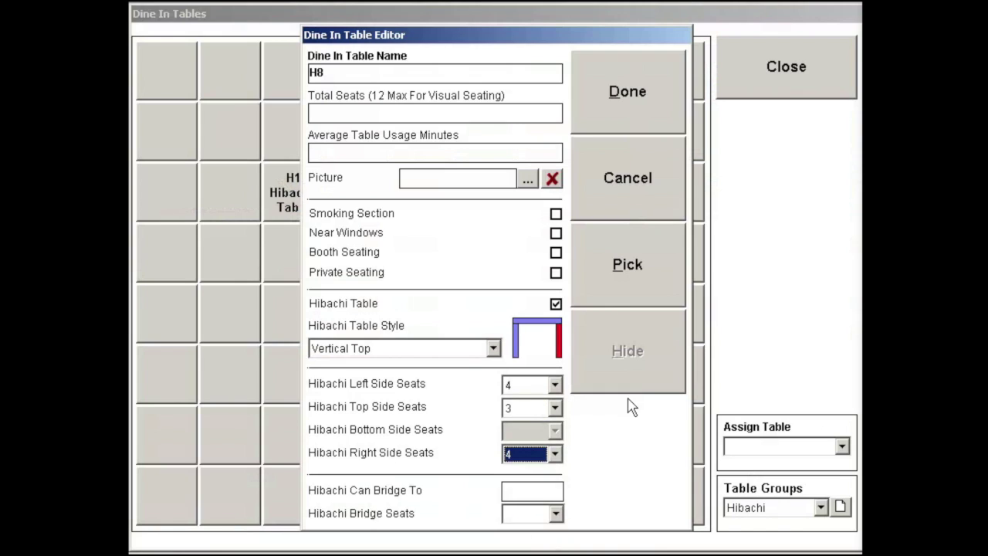
click(628, 92)
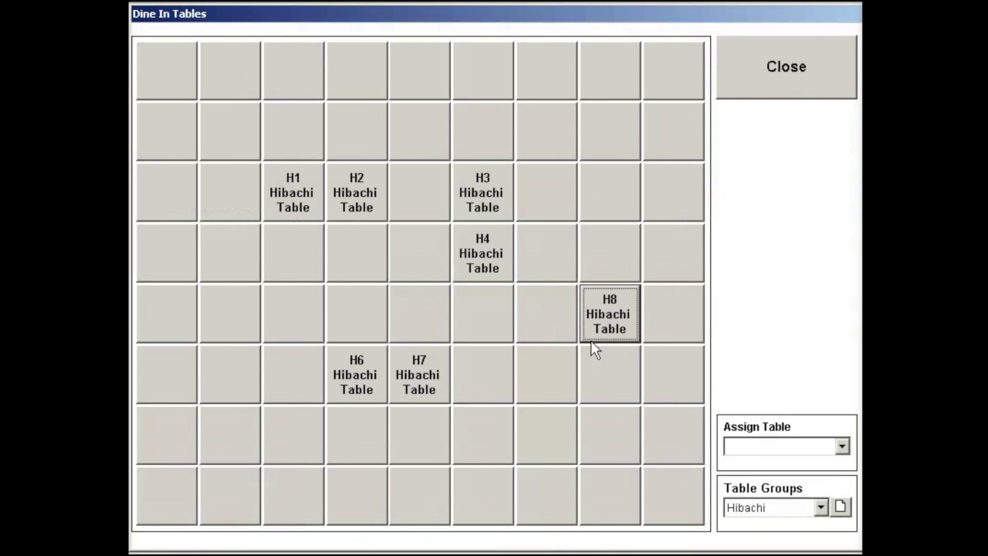
double_click(605, 321)
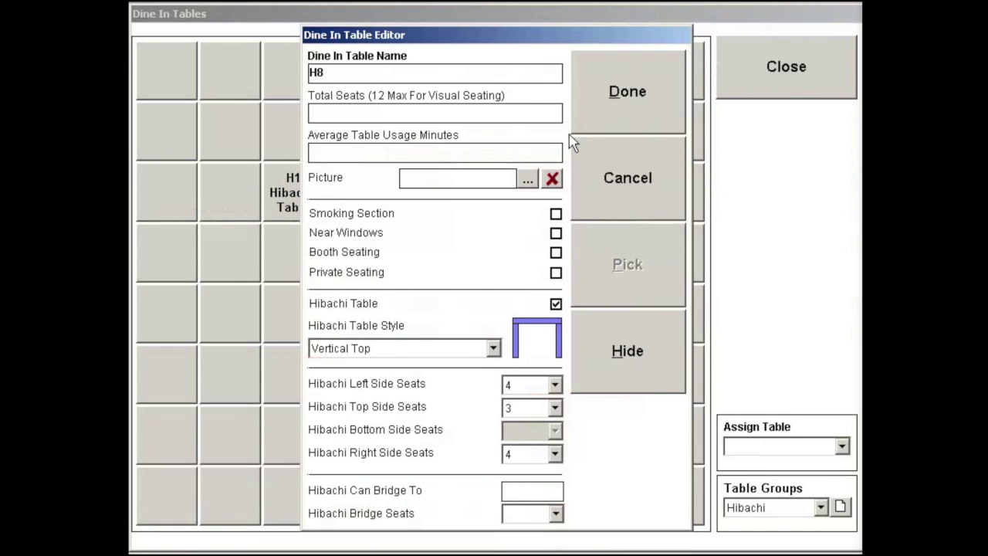
click(627, 120)
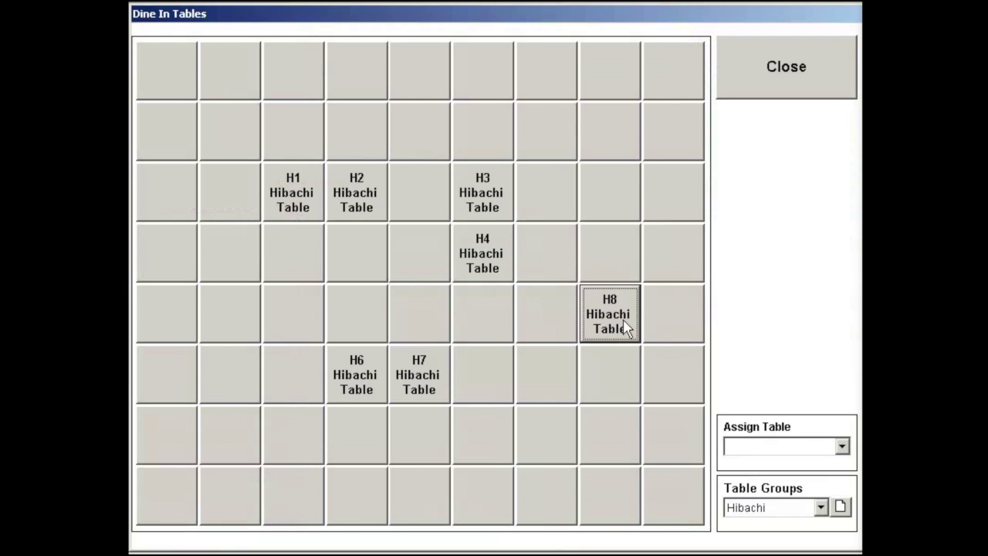
Step: Create table H9 in the cell directly below H8 as a hibachi table with the Vertical Bottom style
double_click(608, 395)
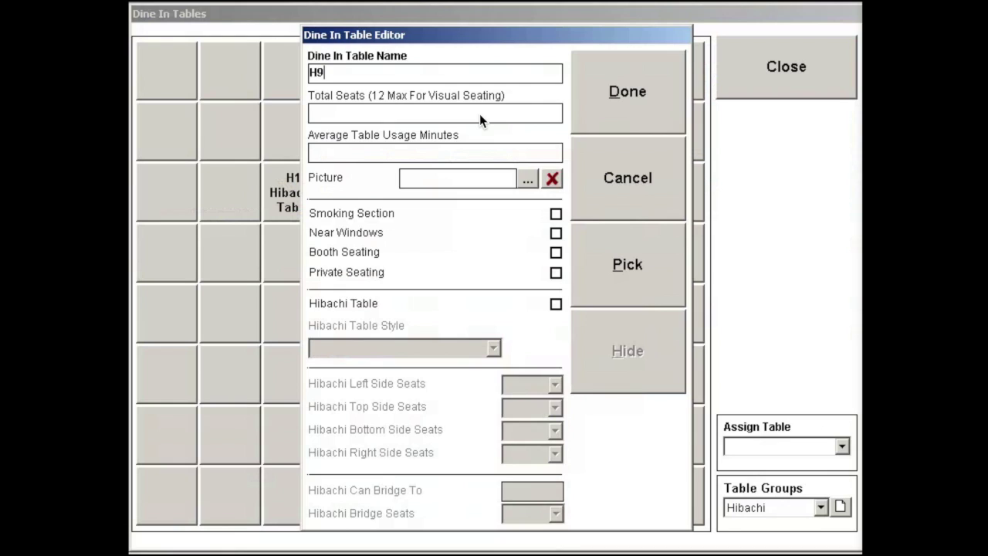
click(461, 302)
click(492, 348)
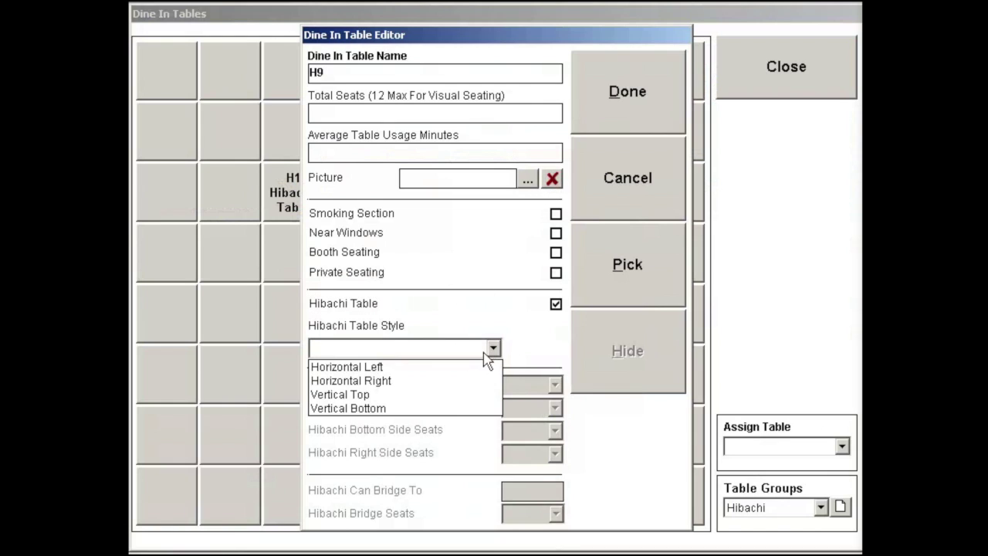
click(433, 407)
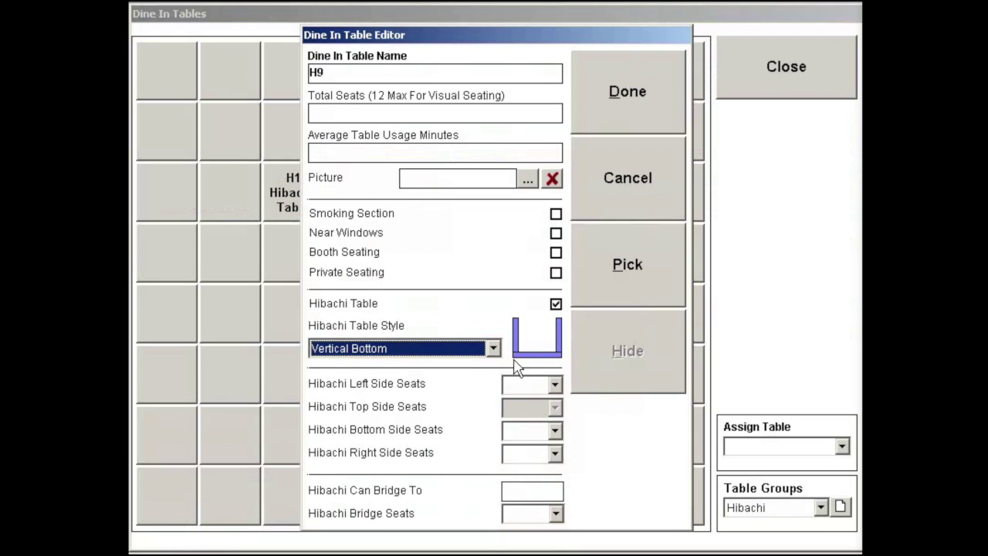
Step: Set H9's hibachi seats to 4 on the left side, 3 on the bottom side and 4 on the right side
click(518, 392)
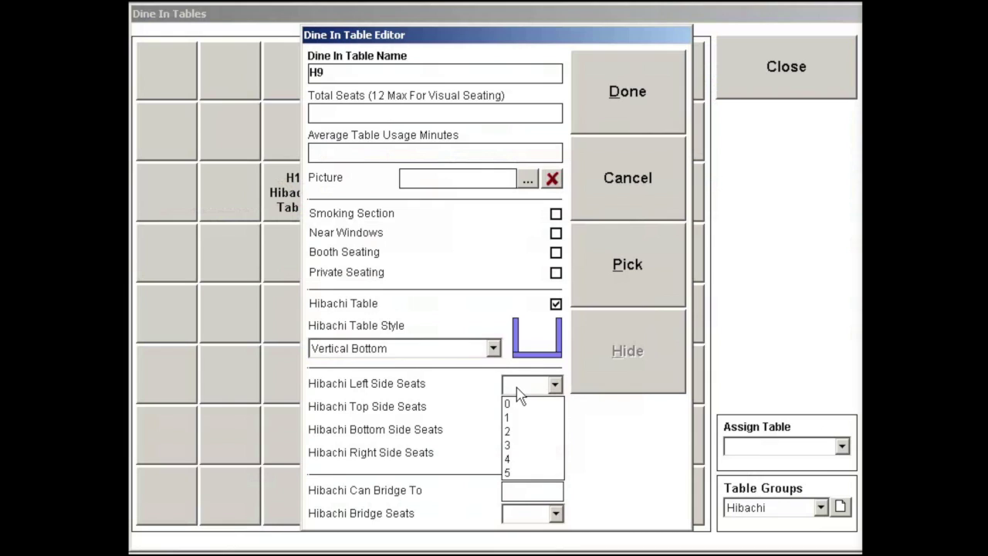
click(522, 460)
click(532, 431)
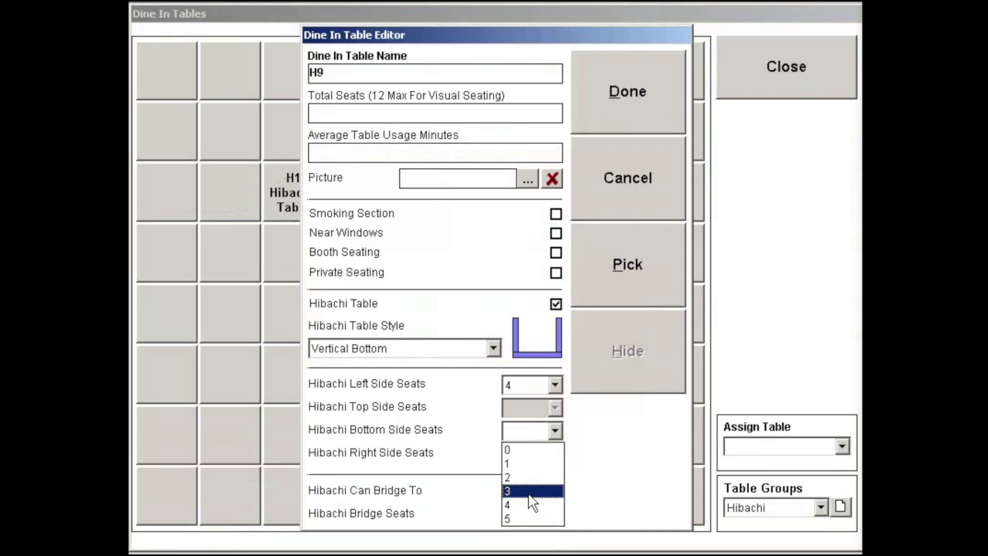
click(529, 492)
click(532, 454)
click(531, 527)
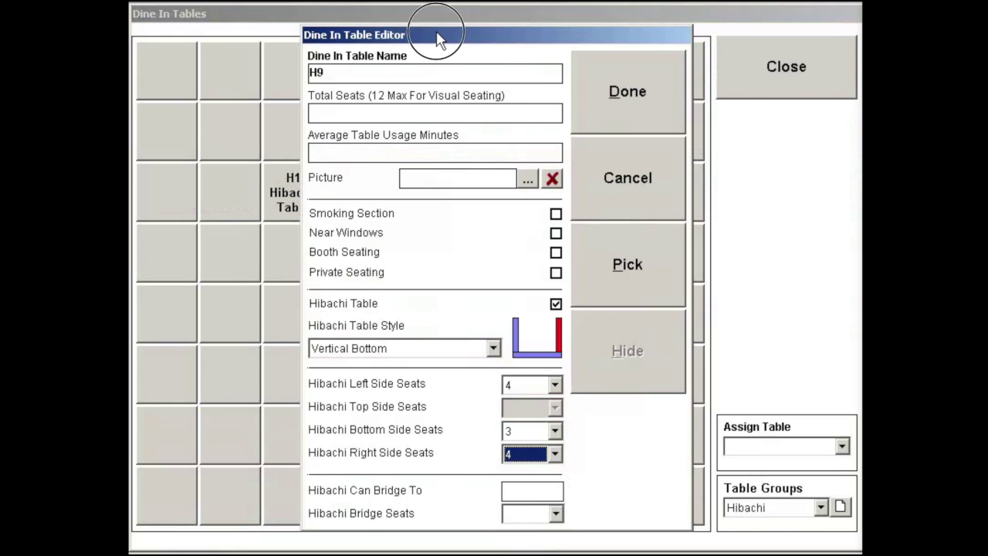
Step: Move the table editor aside to view H8 and the cell below it, and bring the editor back over the layout
drag(441, 38, 304, 39)
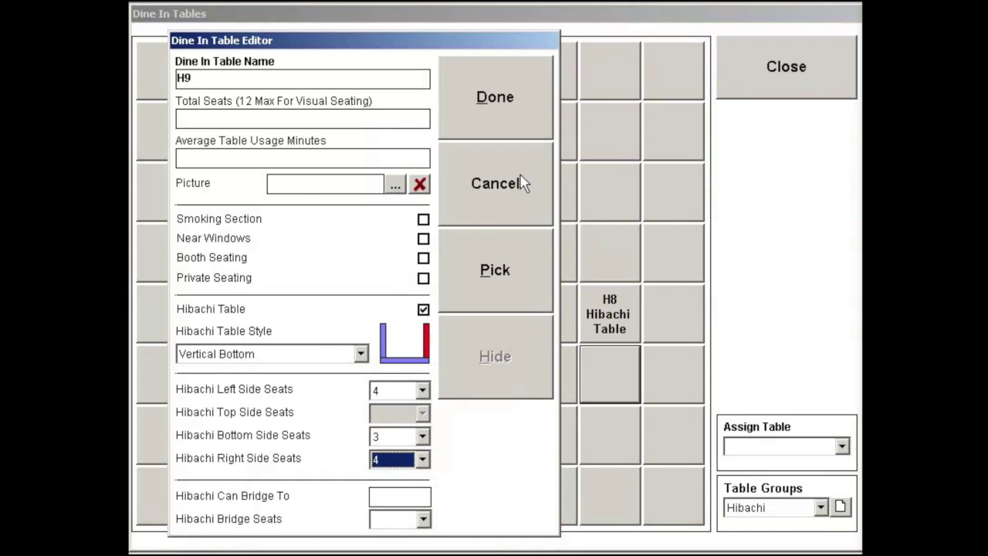
drag(460, 46, 379, 51)
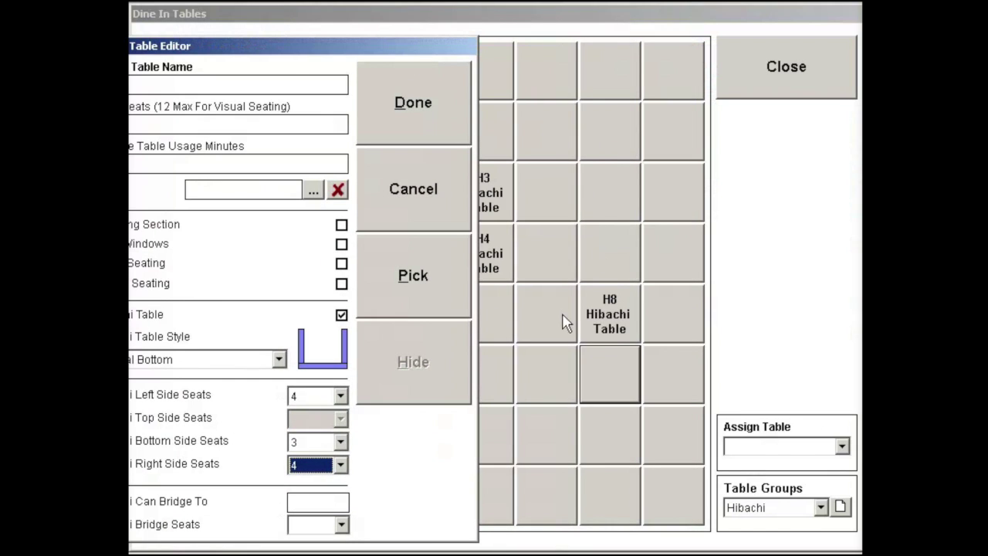
drag(357, 44, 505, 56)
drag(405, 65, 423, 47)
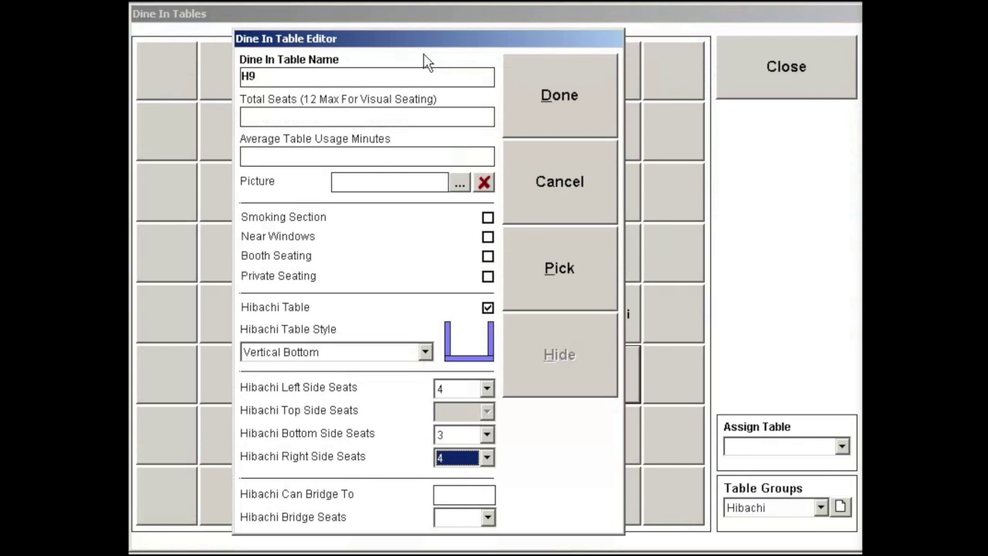
Step: Set H9 as able to bridge to table H8, leaving its bridge seats blank, and save the table
click(460, 494)
text(H8)
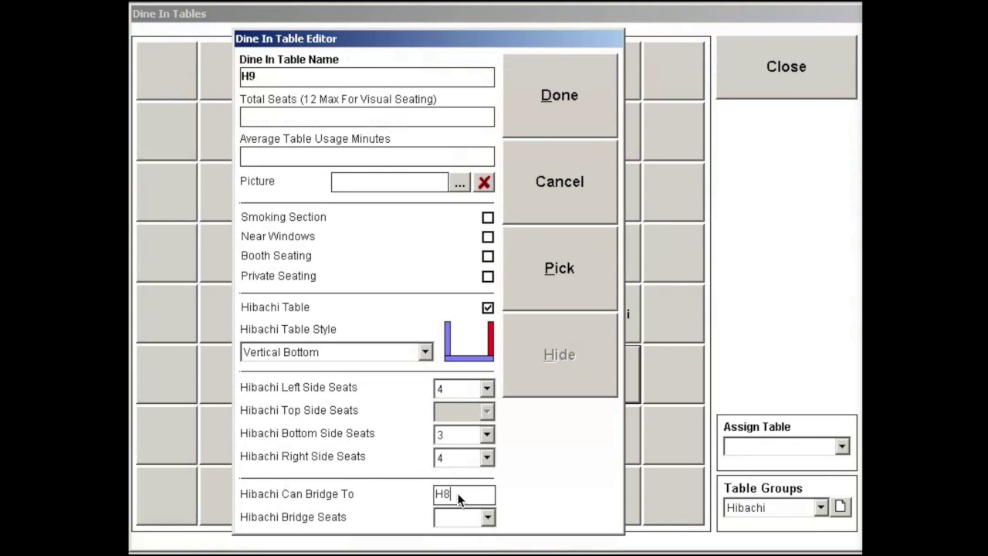
click(487, 518)
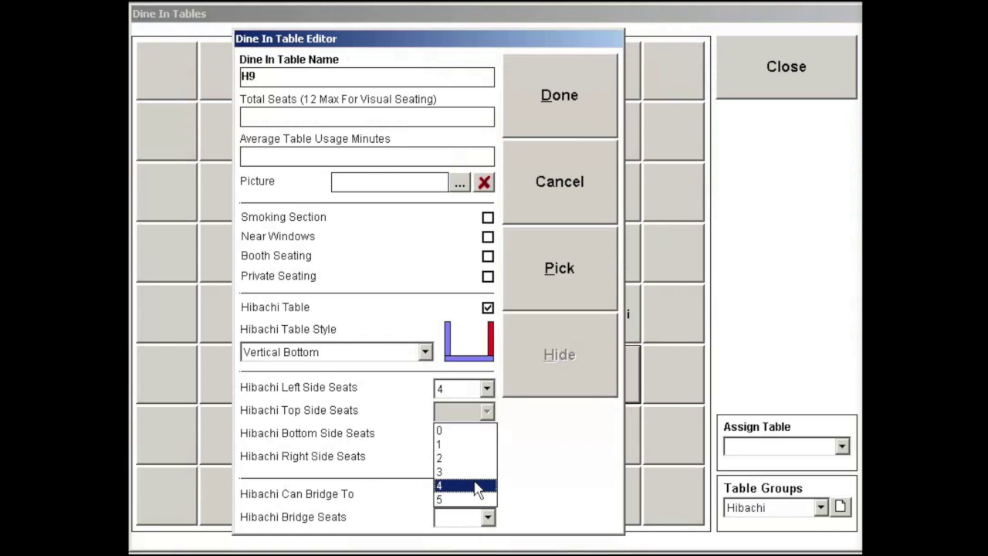
click(538, 473)
click(582, 112)
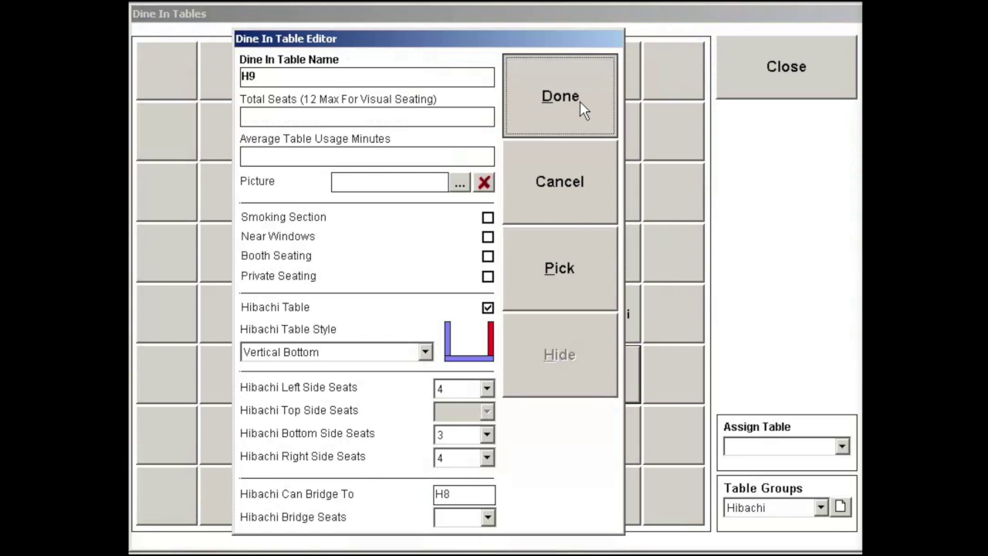
Step: Open table H8, set it as able to bridge to H9, and save the table
click(605, 328)
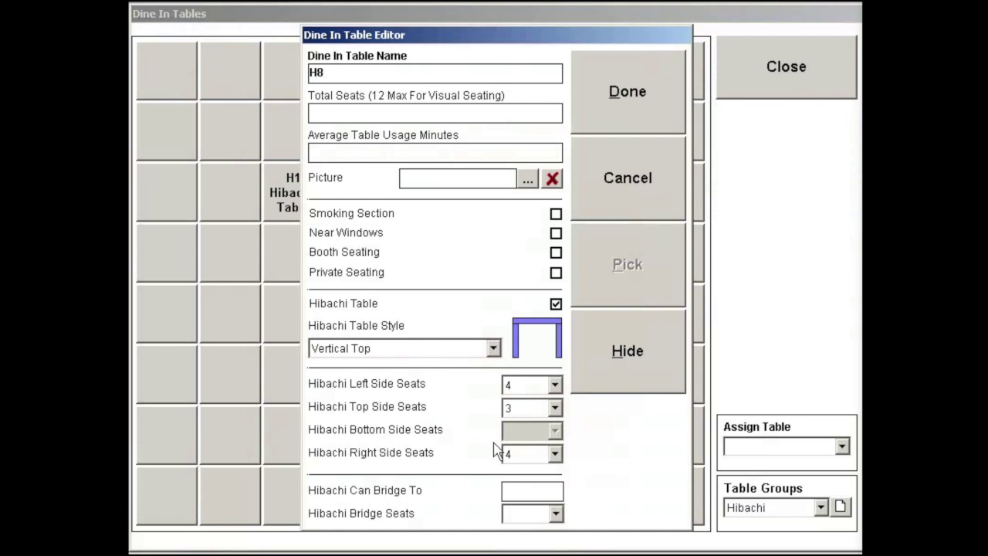
text(H9)
click(638, 131)
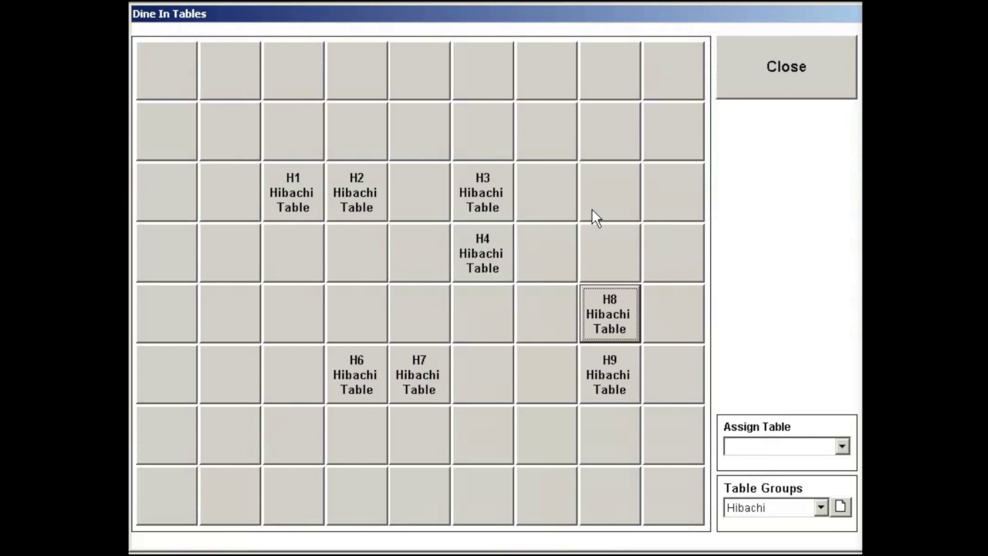
Step: Leave the table layout for the main screen and start a dine-in order, entering the access code
click(800, 84)
click(244, 347)
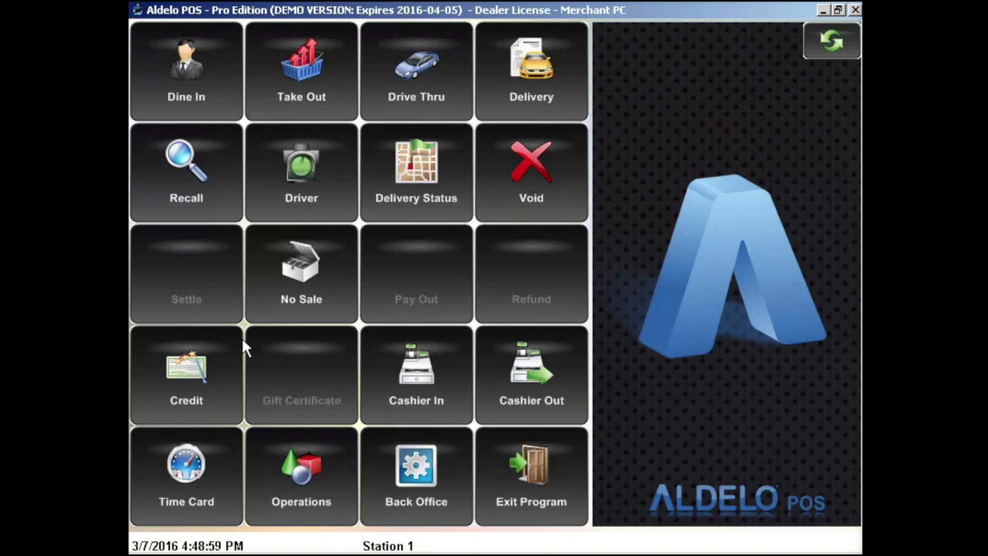
click(217, 89)
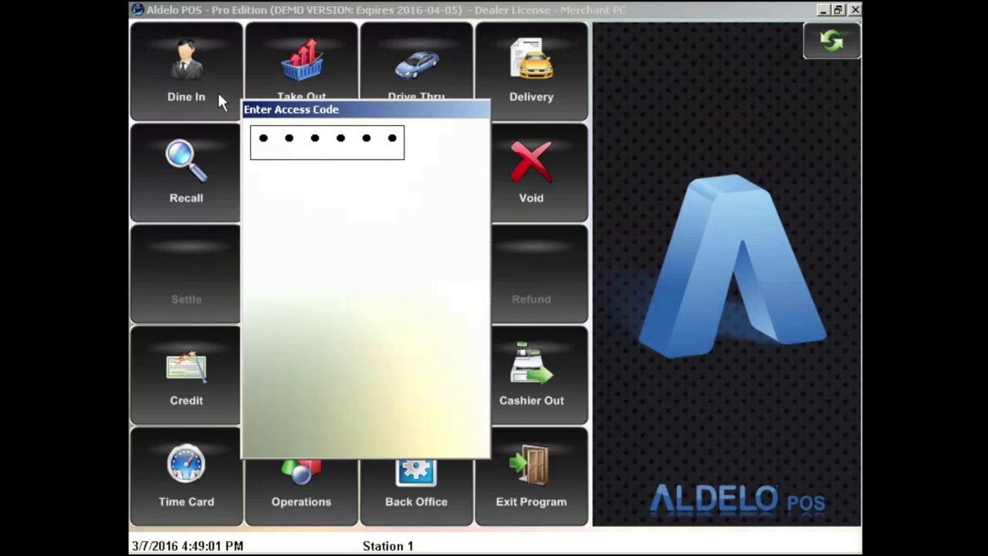
key(Return)
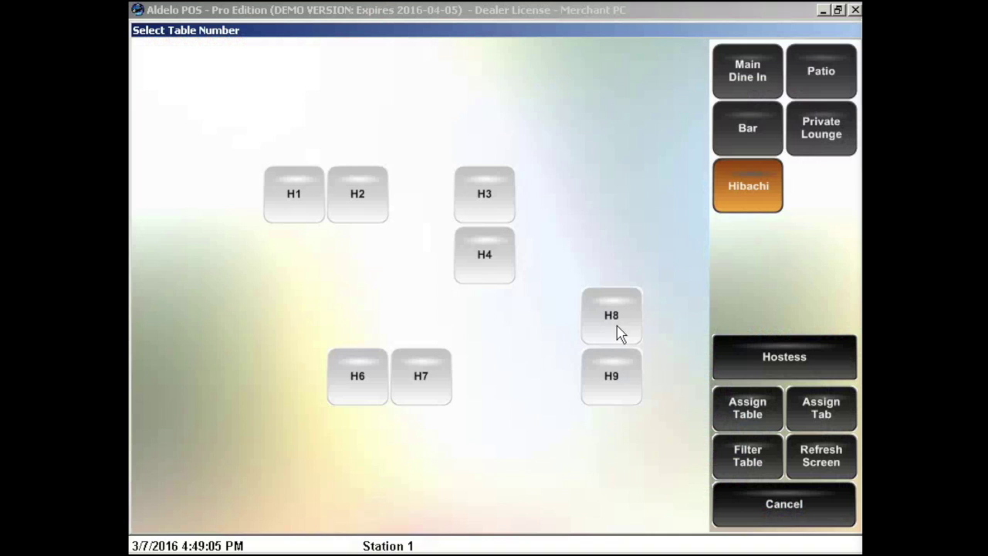
Step: Select table H8 in the Hibachi group and enter 5 as the total number of guests
click(755, 121)
click(765, 185)
click(609, 334)
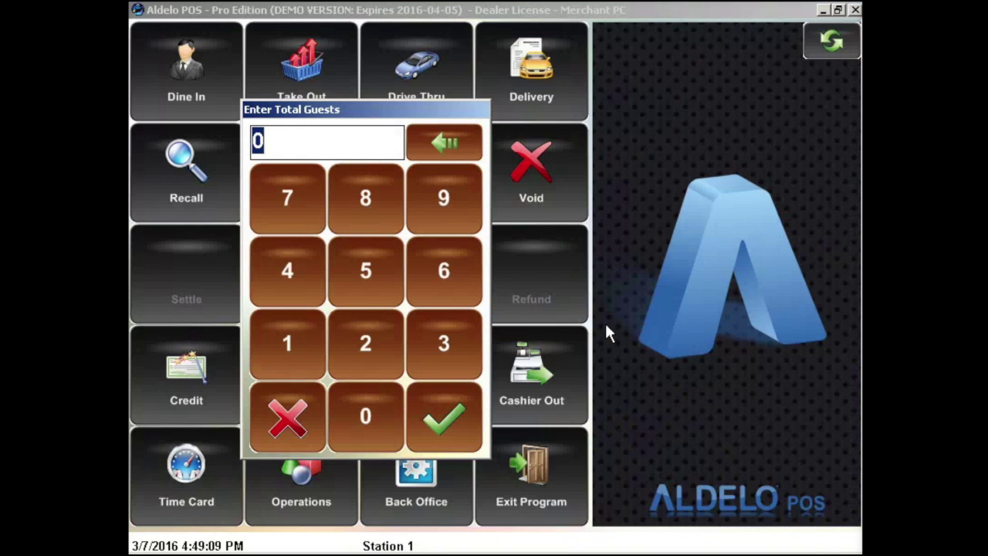
click(443, 338)
click(435, 154)
click(381, 267)
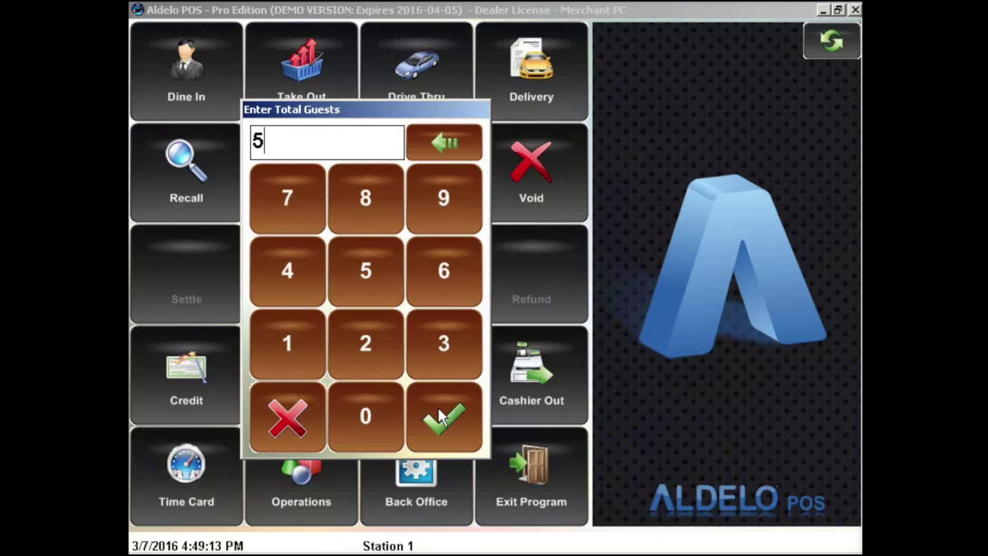
click(443, 415)
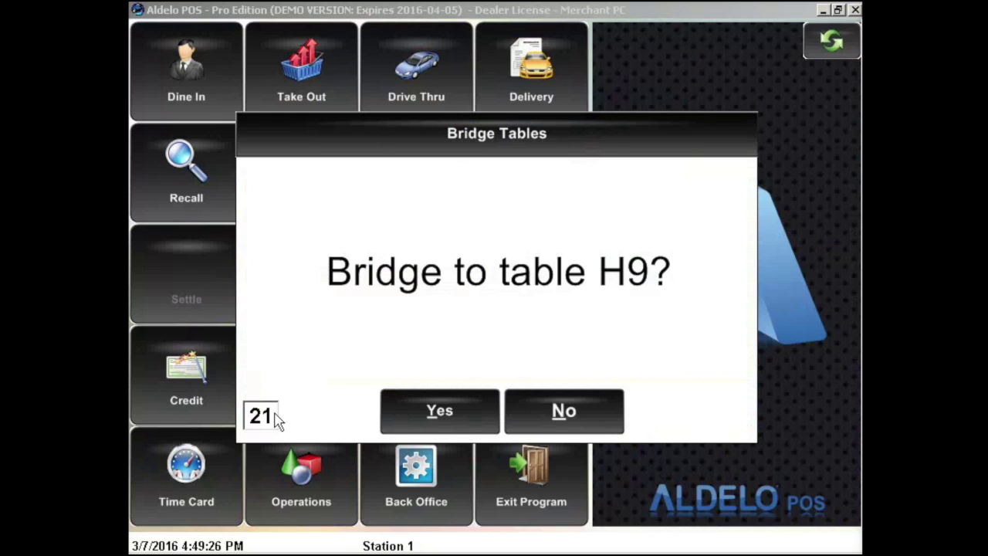
Step: Accept bridging H8 to table H9 and select seat 10 of H8 for the order
click(448, 409)
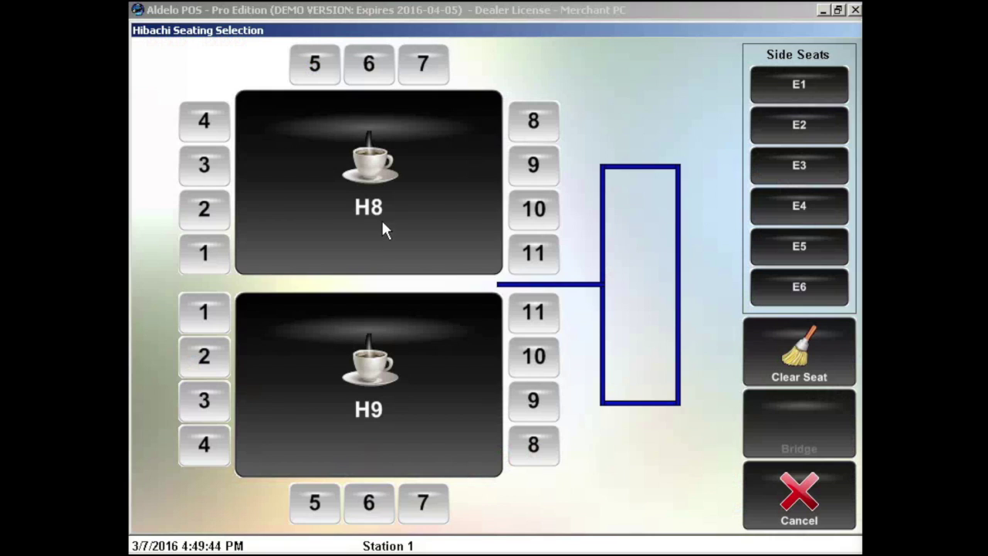
click(529, 205)
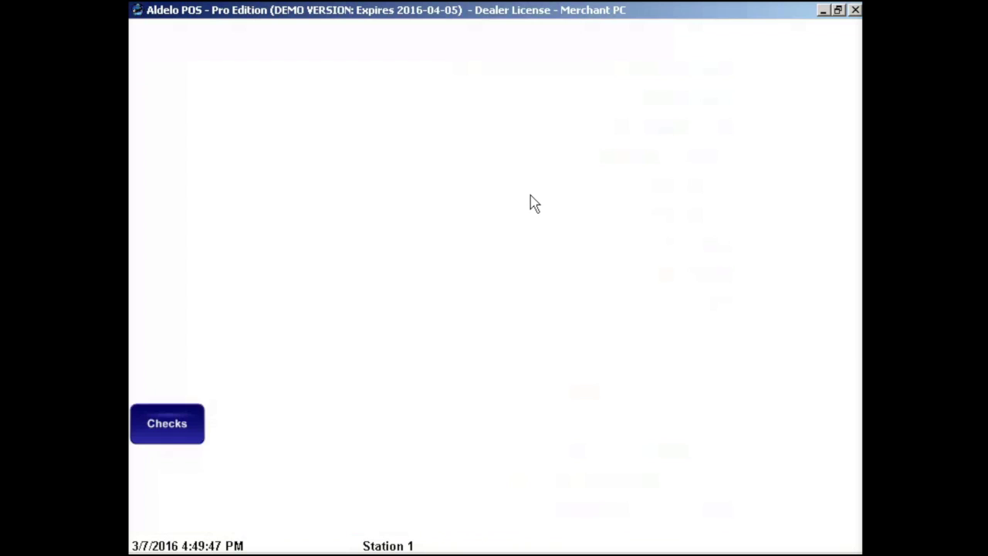